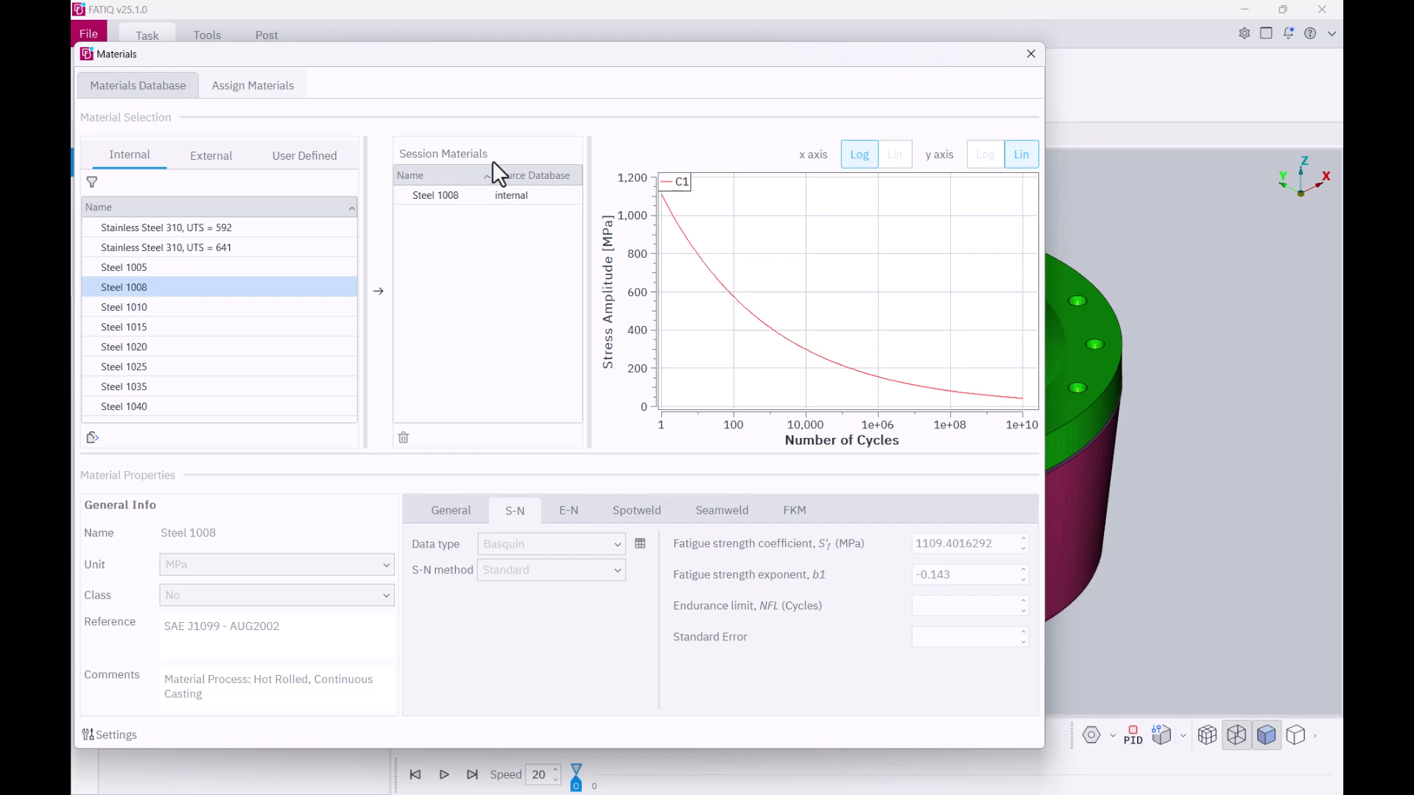
Assign the material Steel 1008 to the tube, lower_cap and upper_cap PIDs.
click(250, 87)
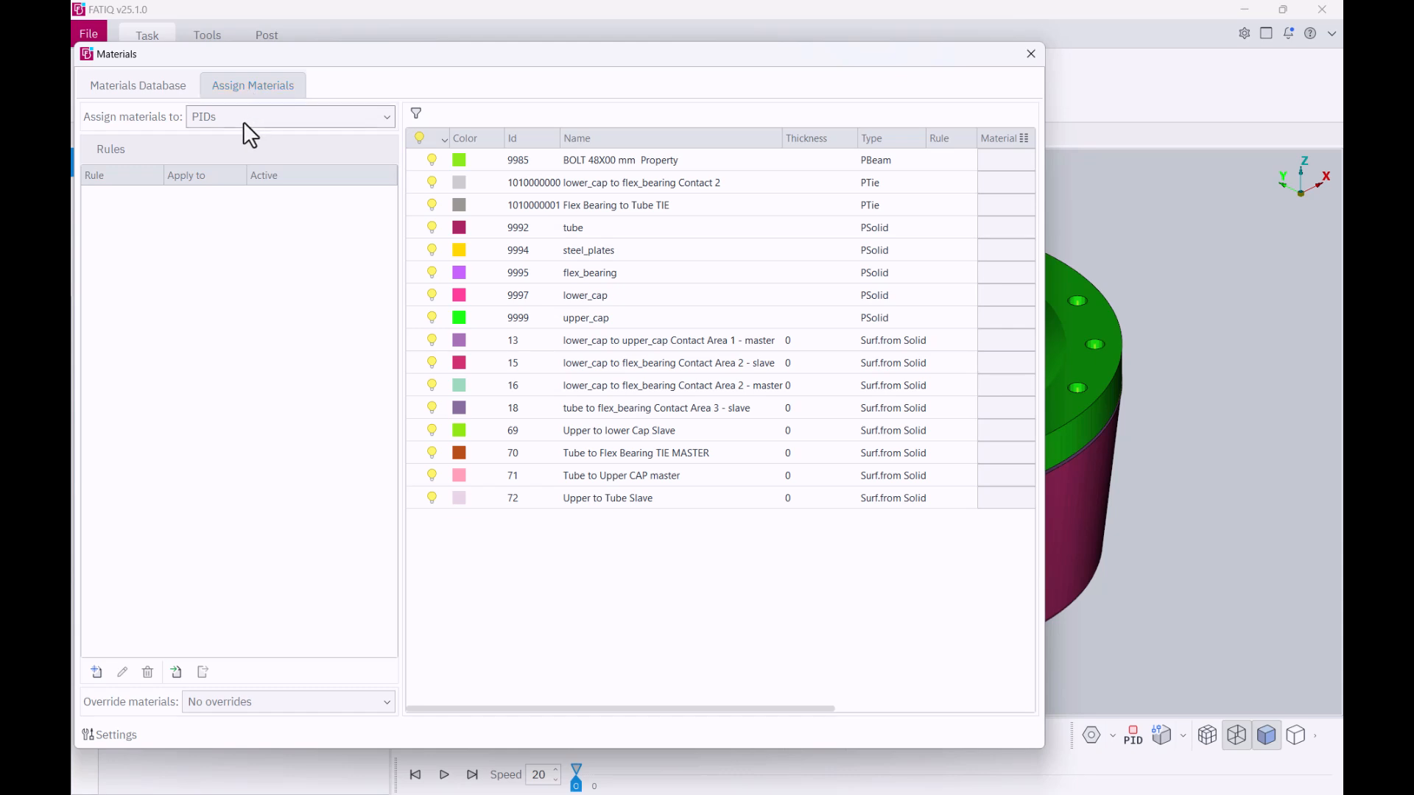
click(243, 122)
click(241, 129)
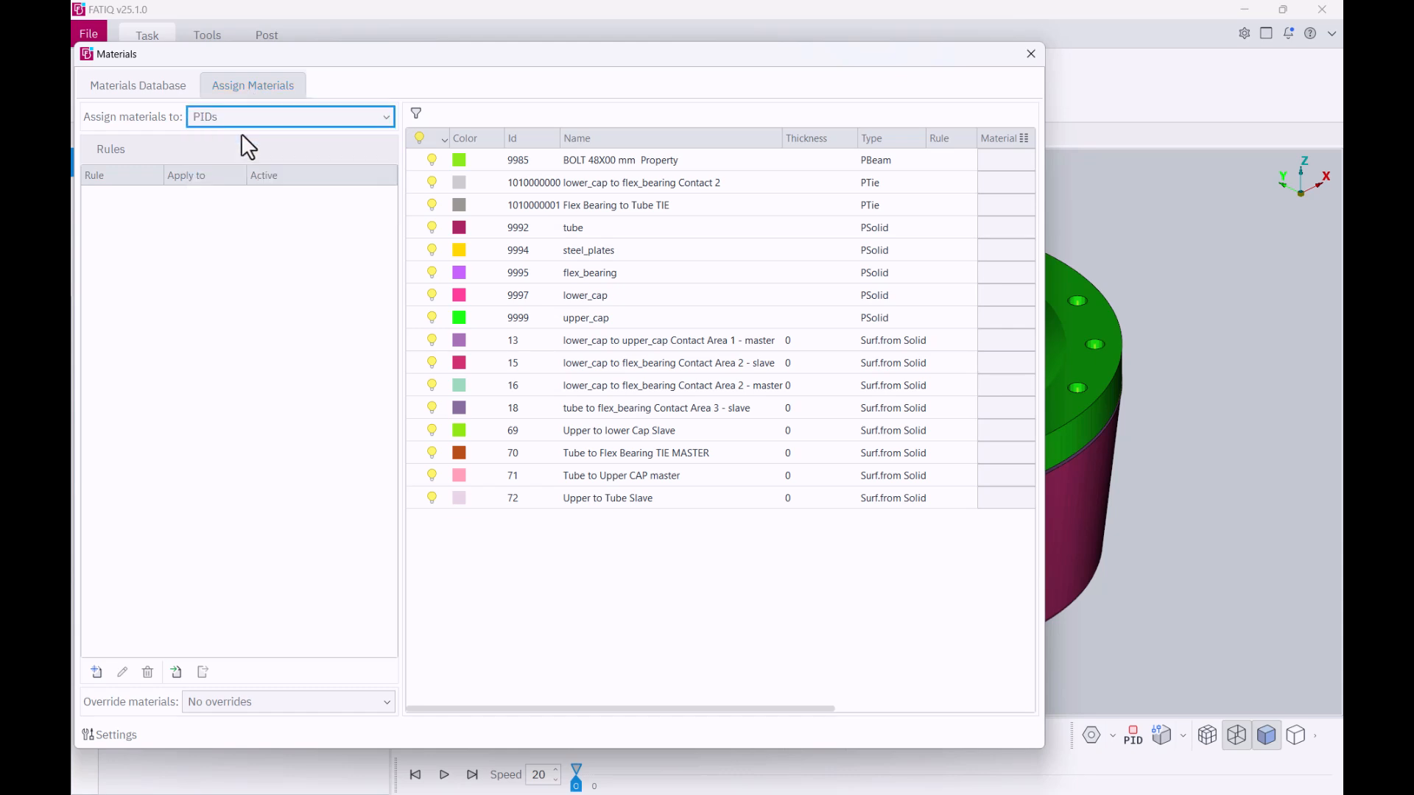
click(613, 227)
ctrl+click(616, 300)
ctrl+click(616, 315)
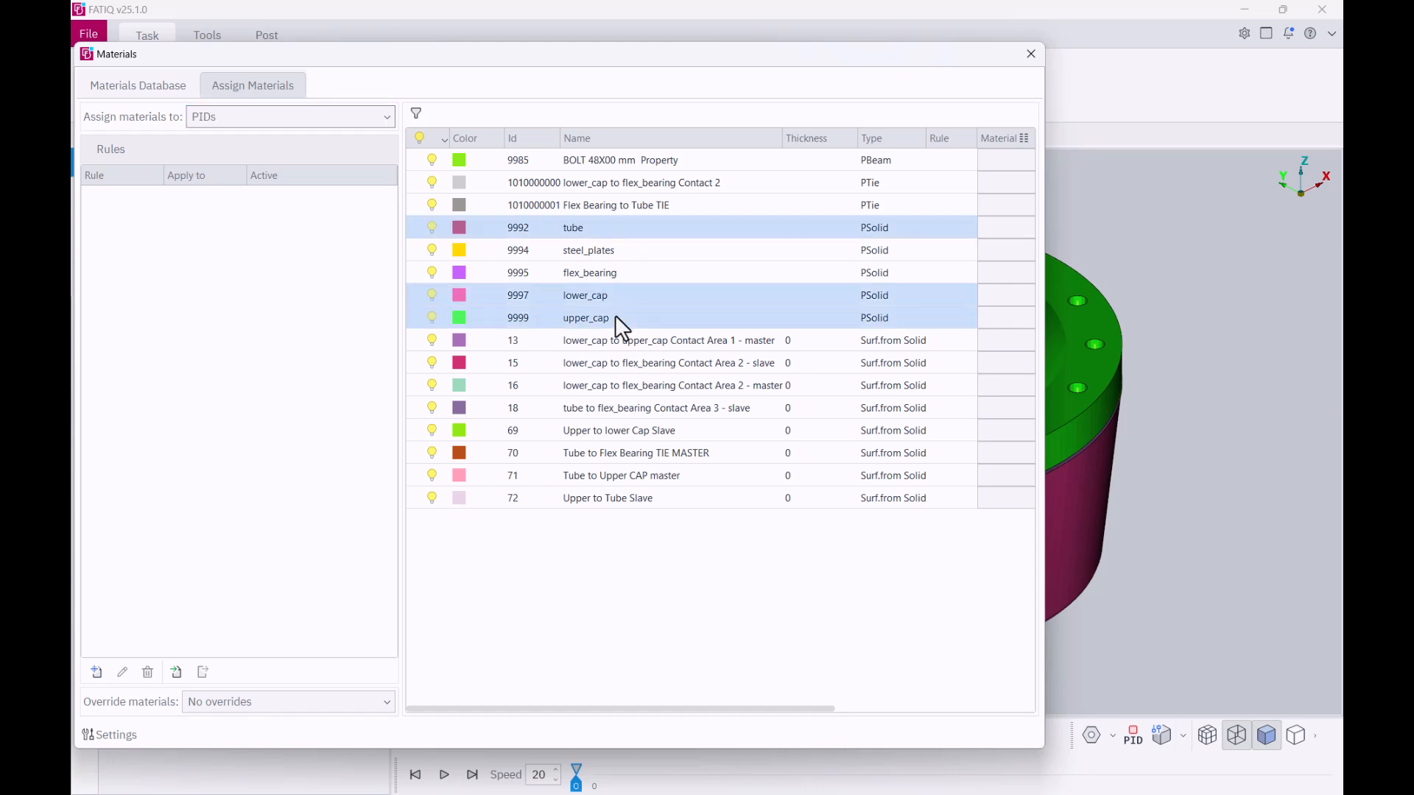
click(997, 317)
click(998, 334)
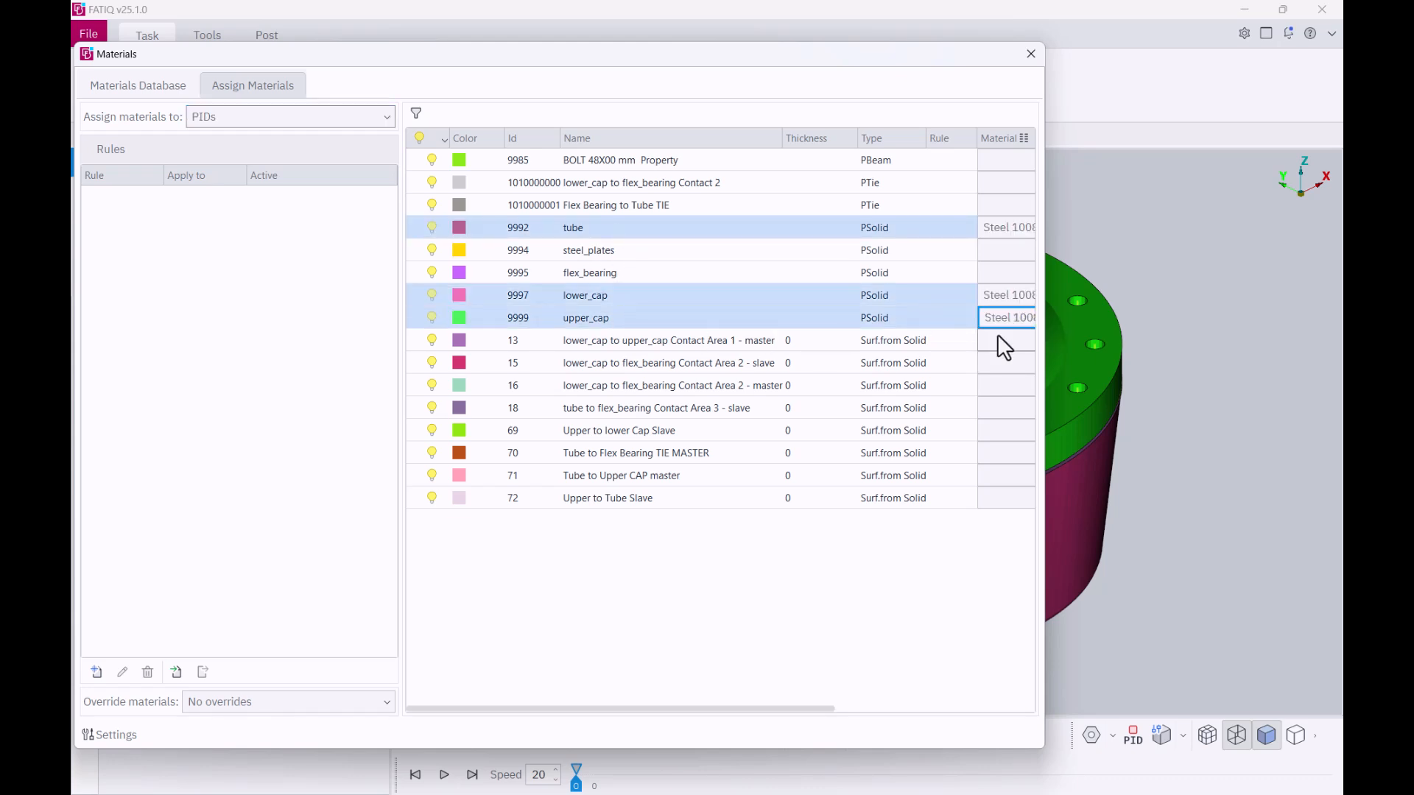
click(1031, 54)
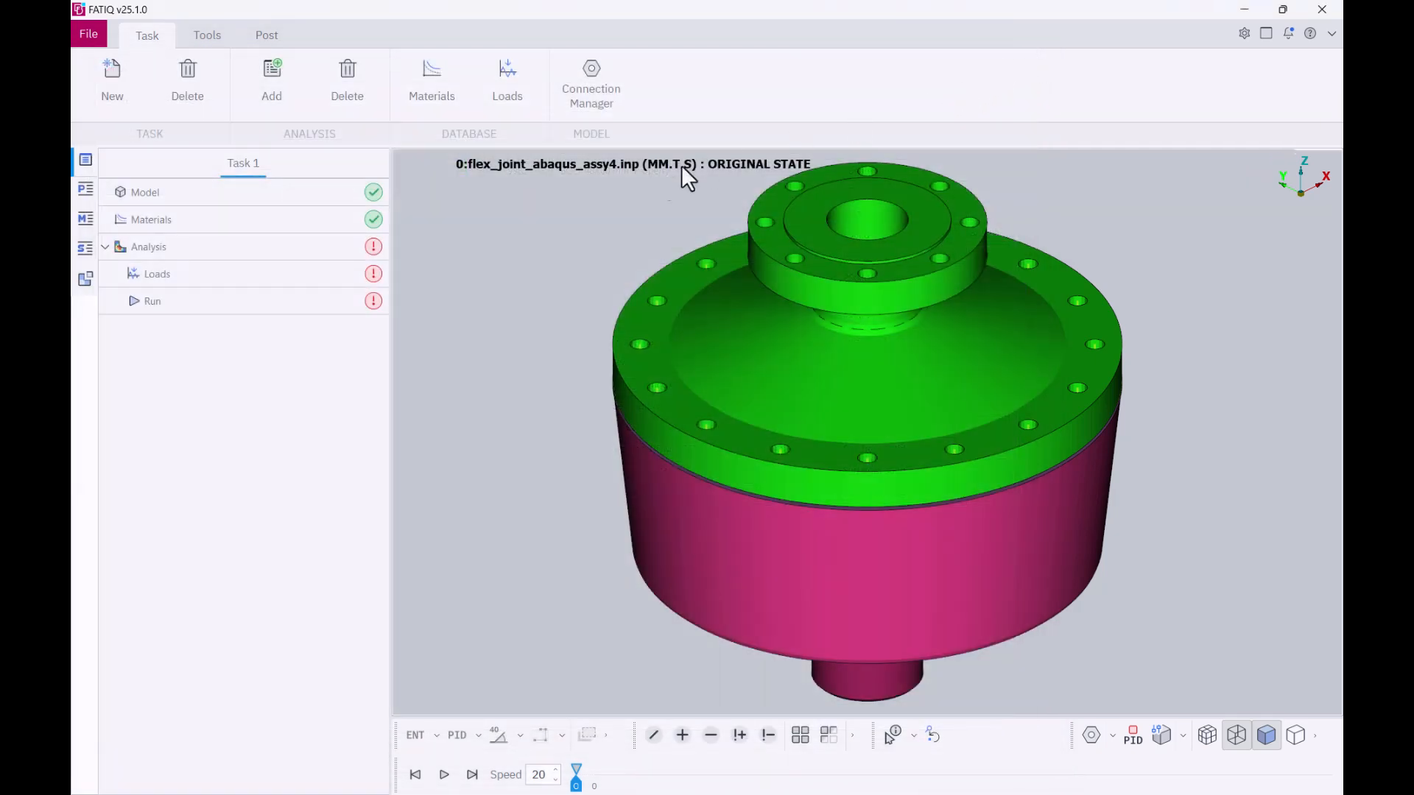
Configure the fatigue analysis with the Time domain and Load Blocks as the input results.
click(374, 248)
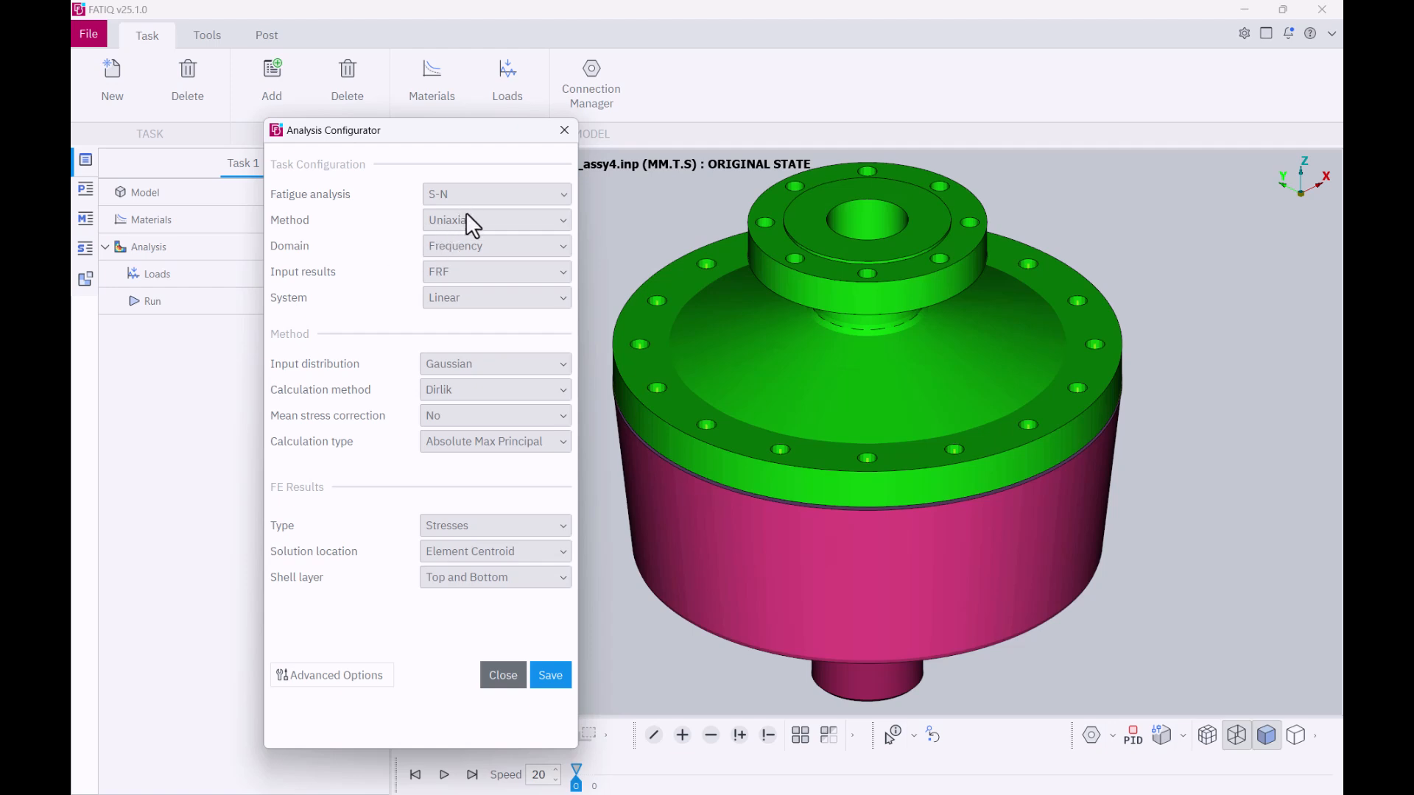
click(460, 245)
click(457, 284)
click(474, 272)
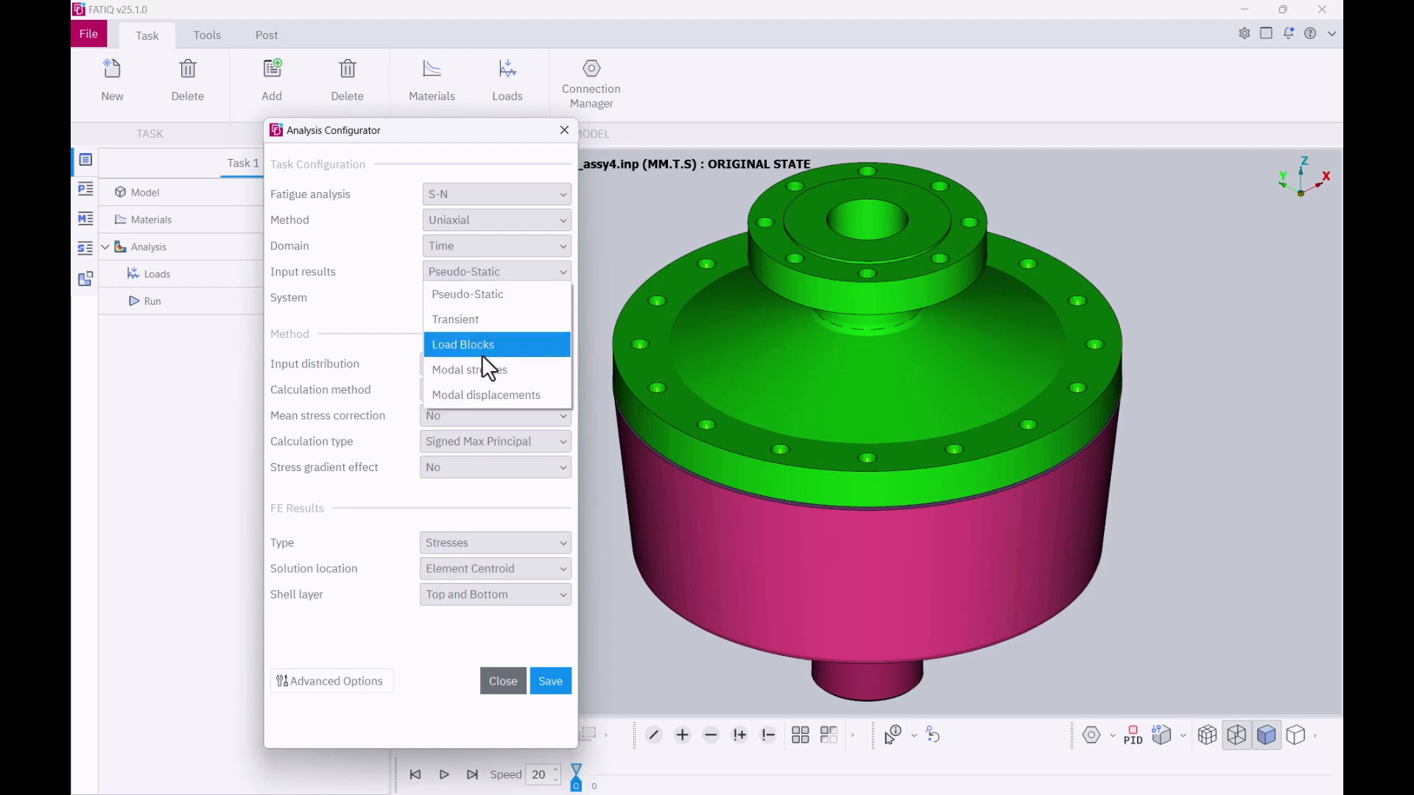
click(483, 355)
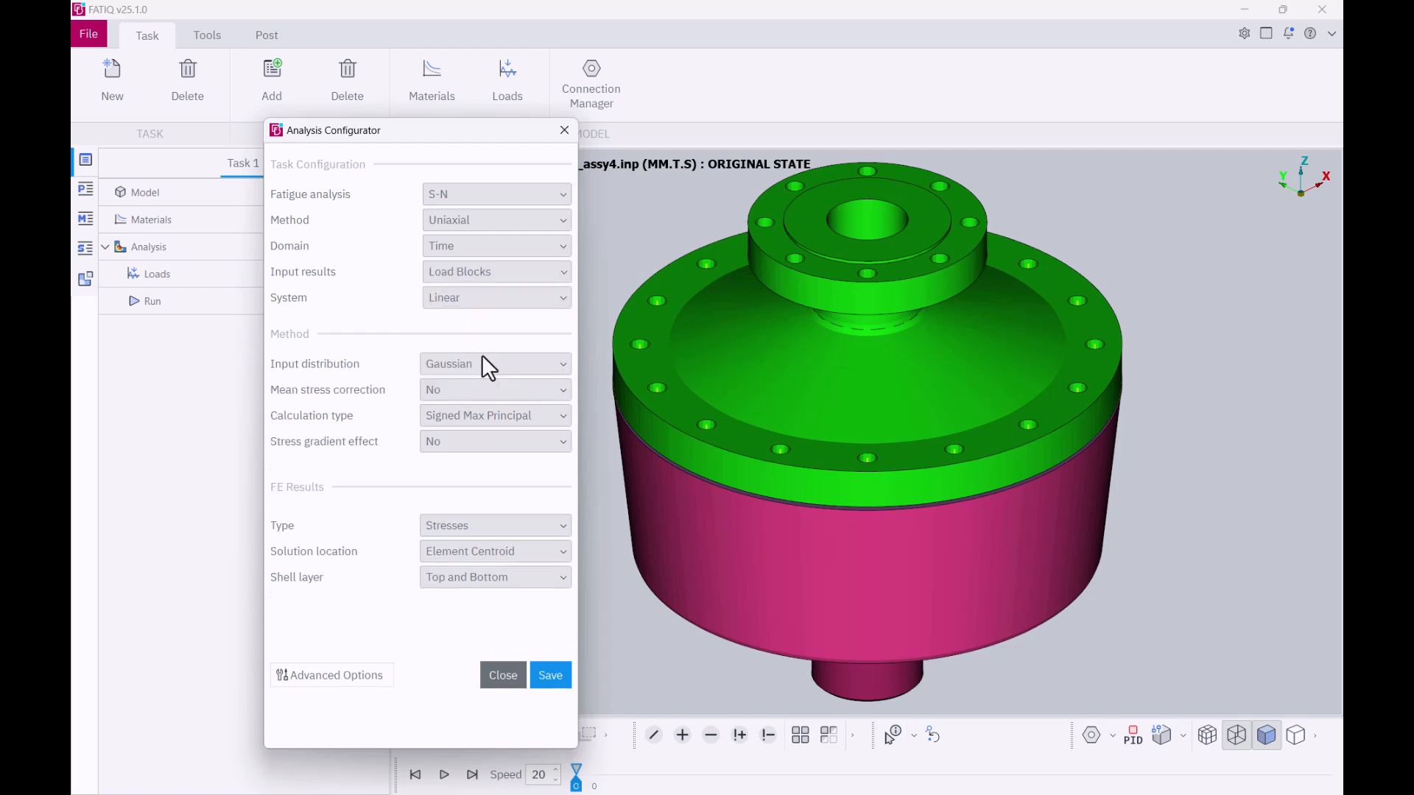
Keep Signed Max Principal as calculation type, set the solution location to Element Corner, and save the analysis configuration.
click(475, 419)
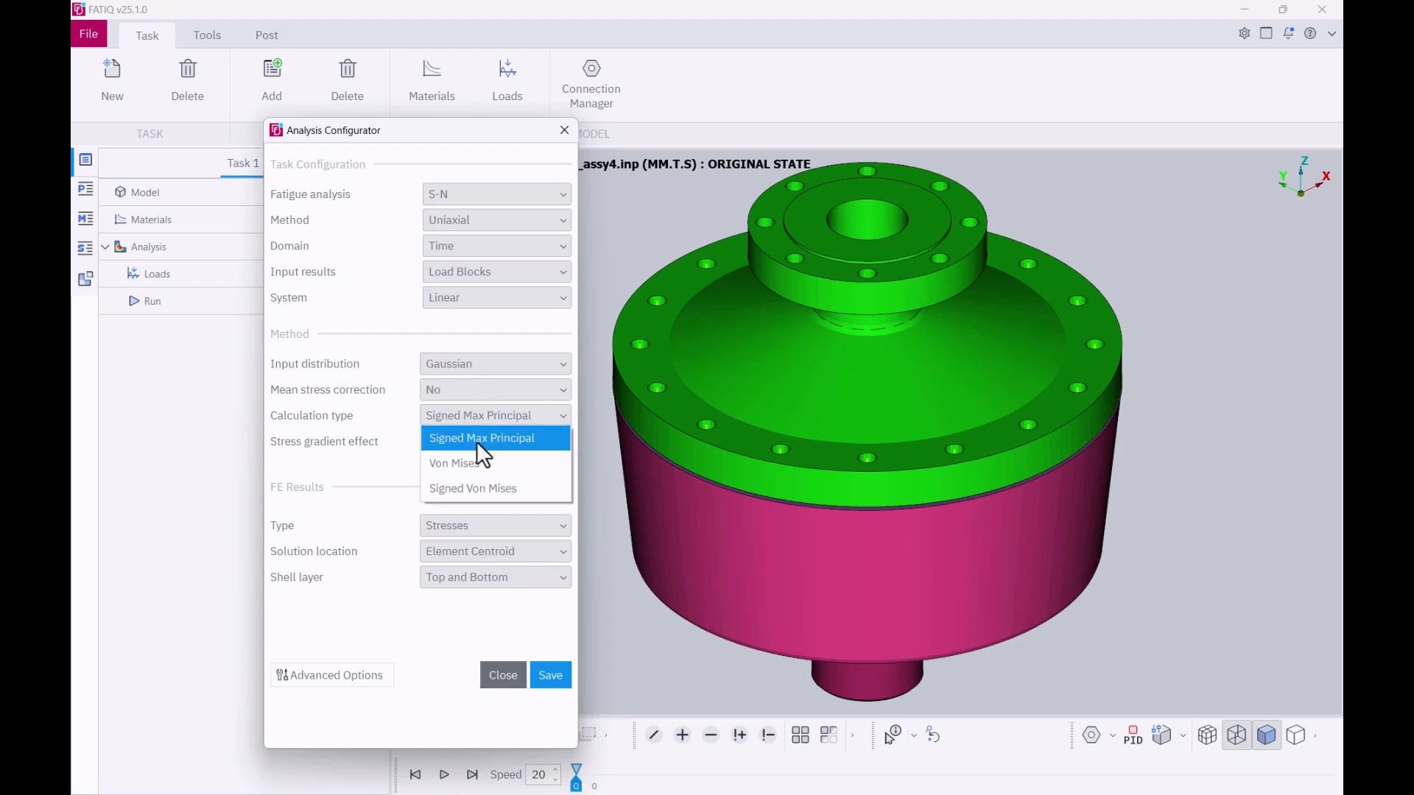
click(476, 445)
click(484, 551)
click(483, 591)
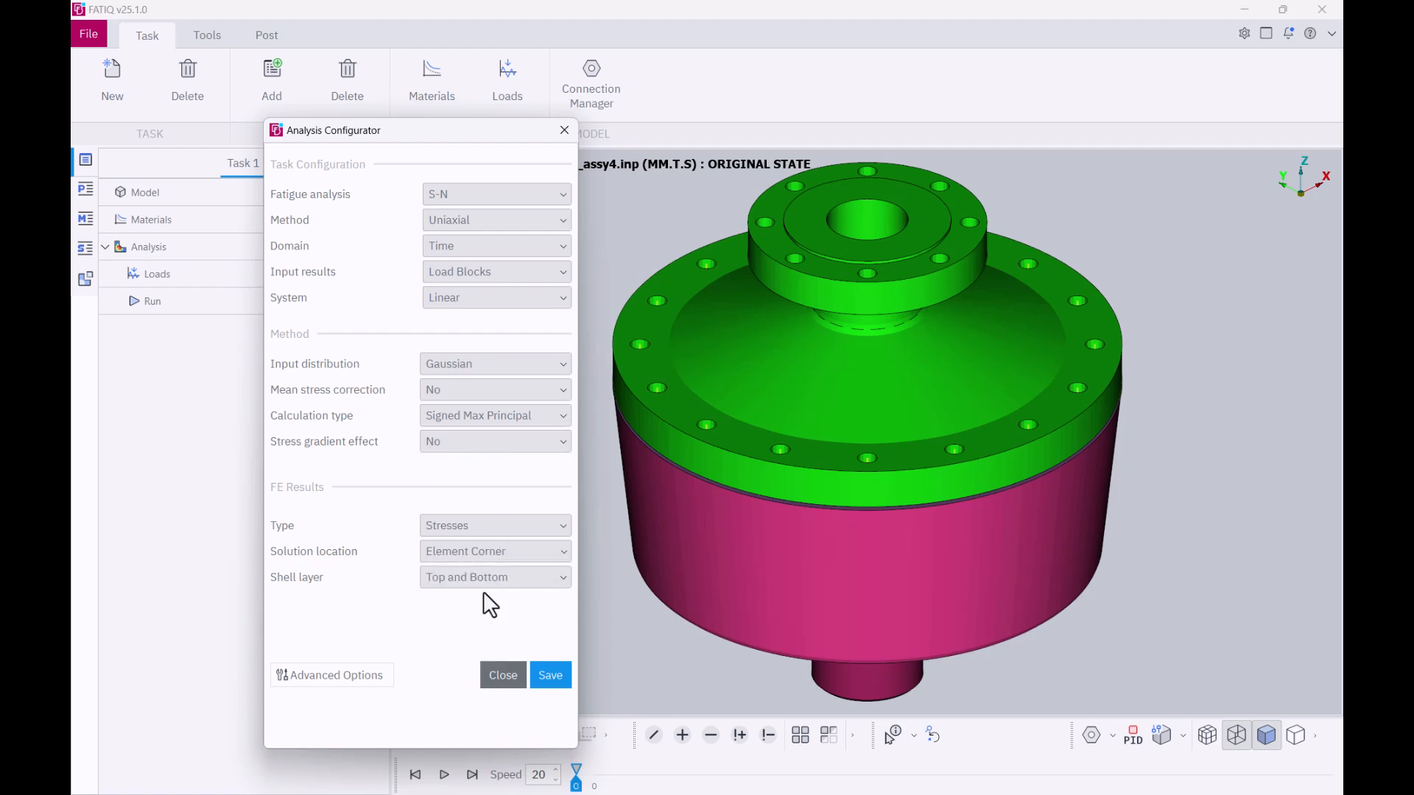
click(538, 679)
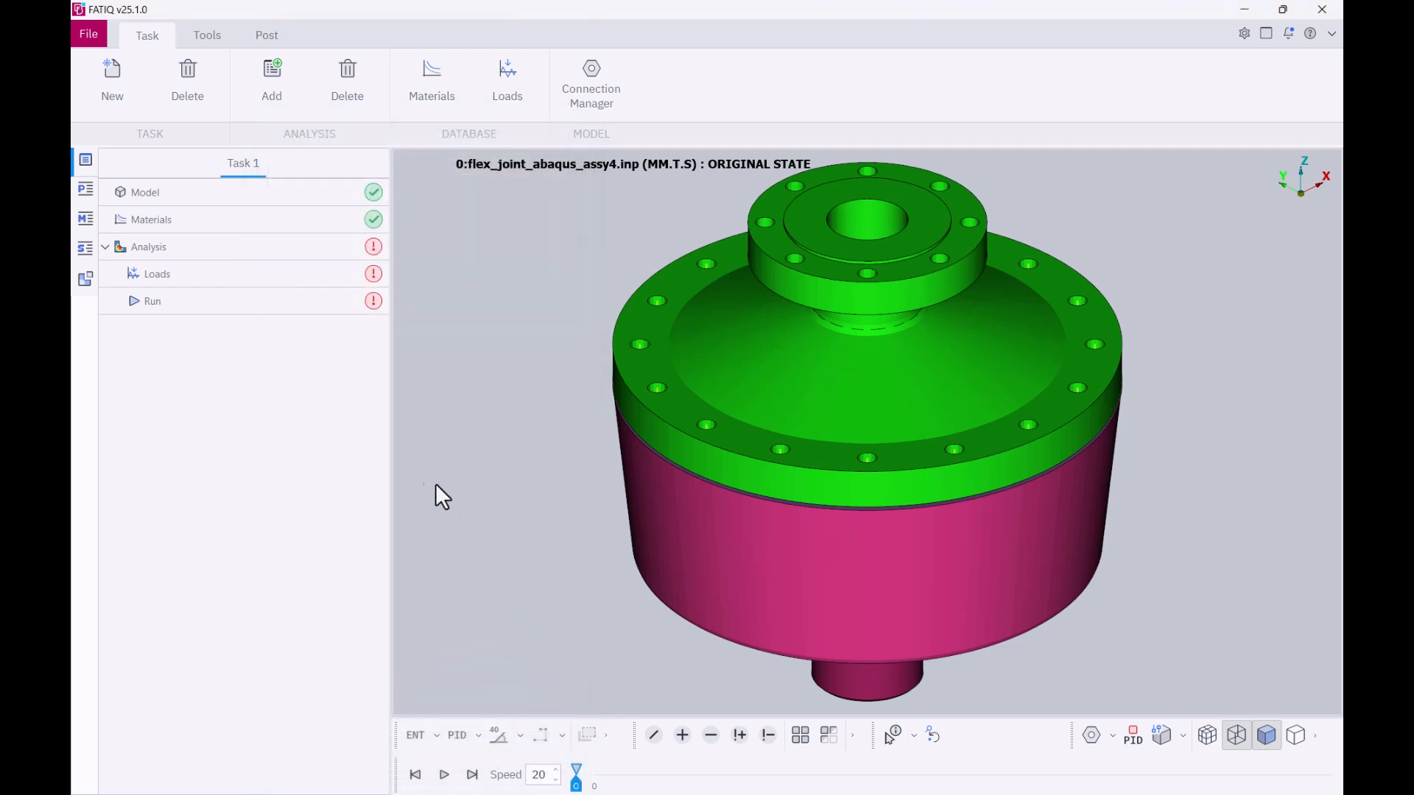
Start a load block for Event 1 and load the results file flex_joint_abaqus_assy4.odb into it.
mouse_move(372, 286)
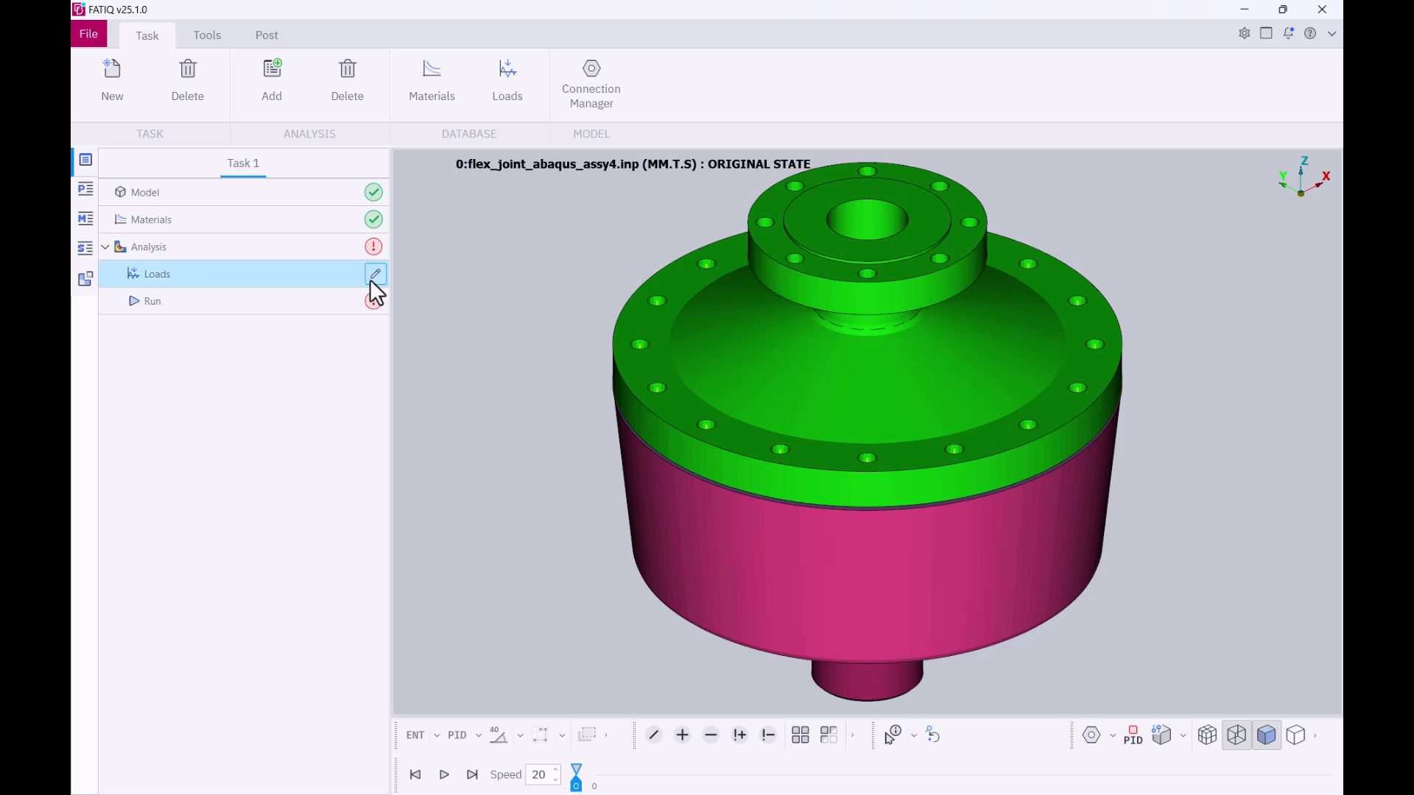
click(373, 279)
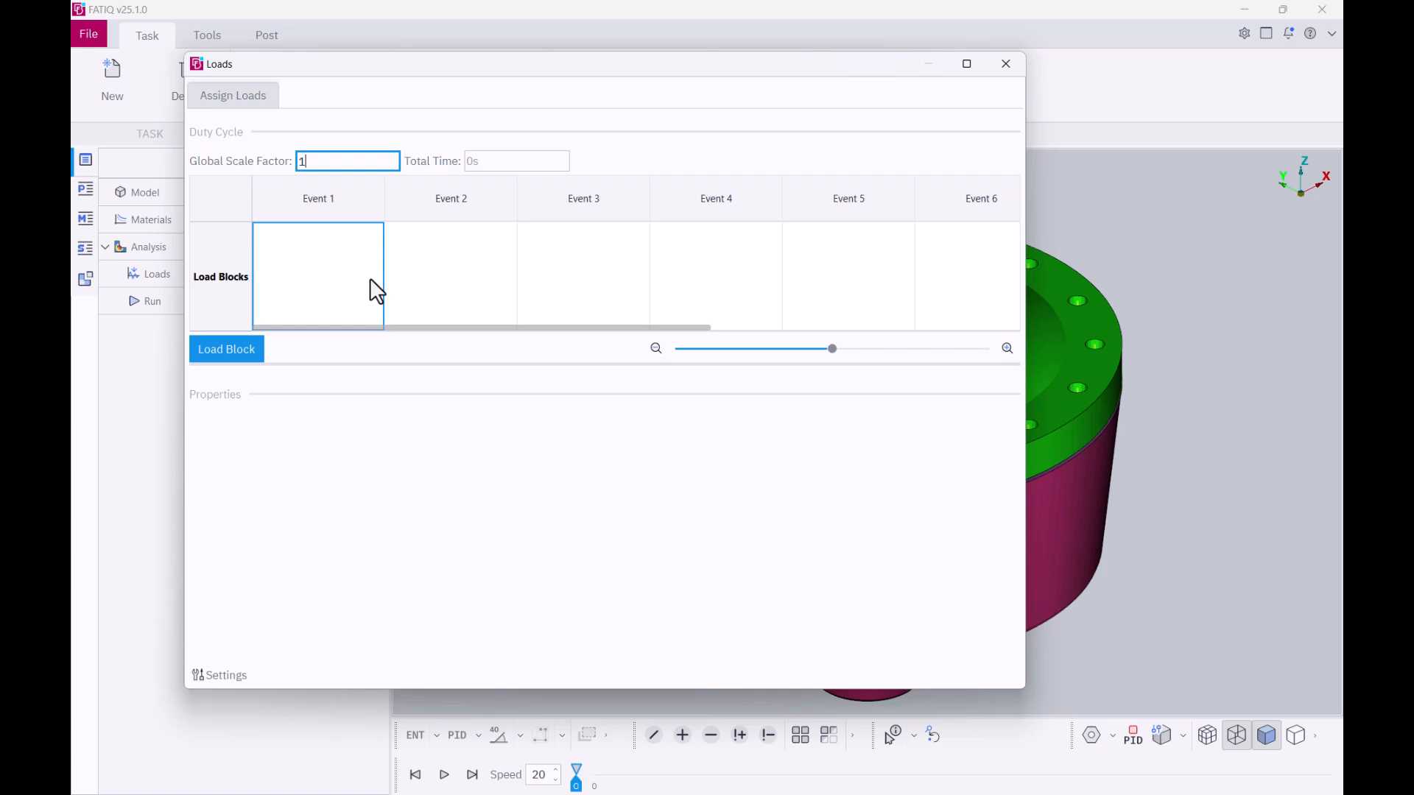
click(252, 356)
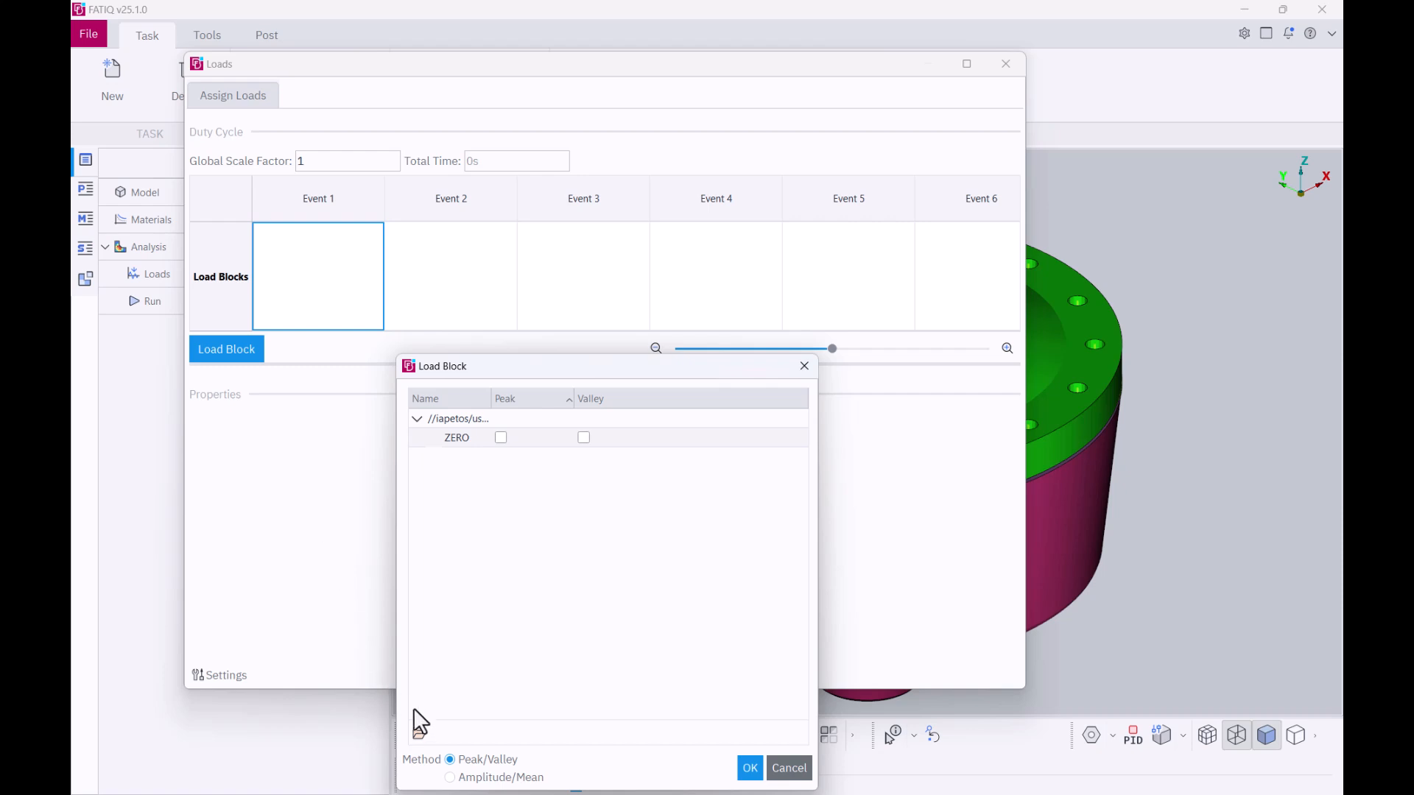
click(419, 734)
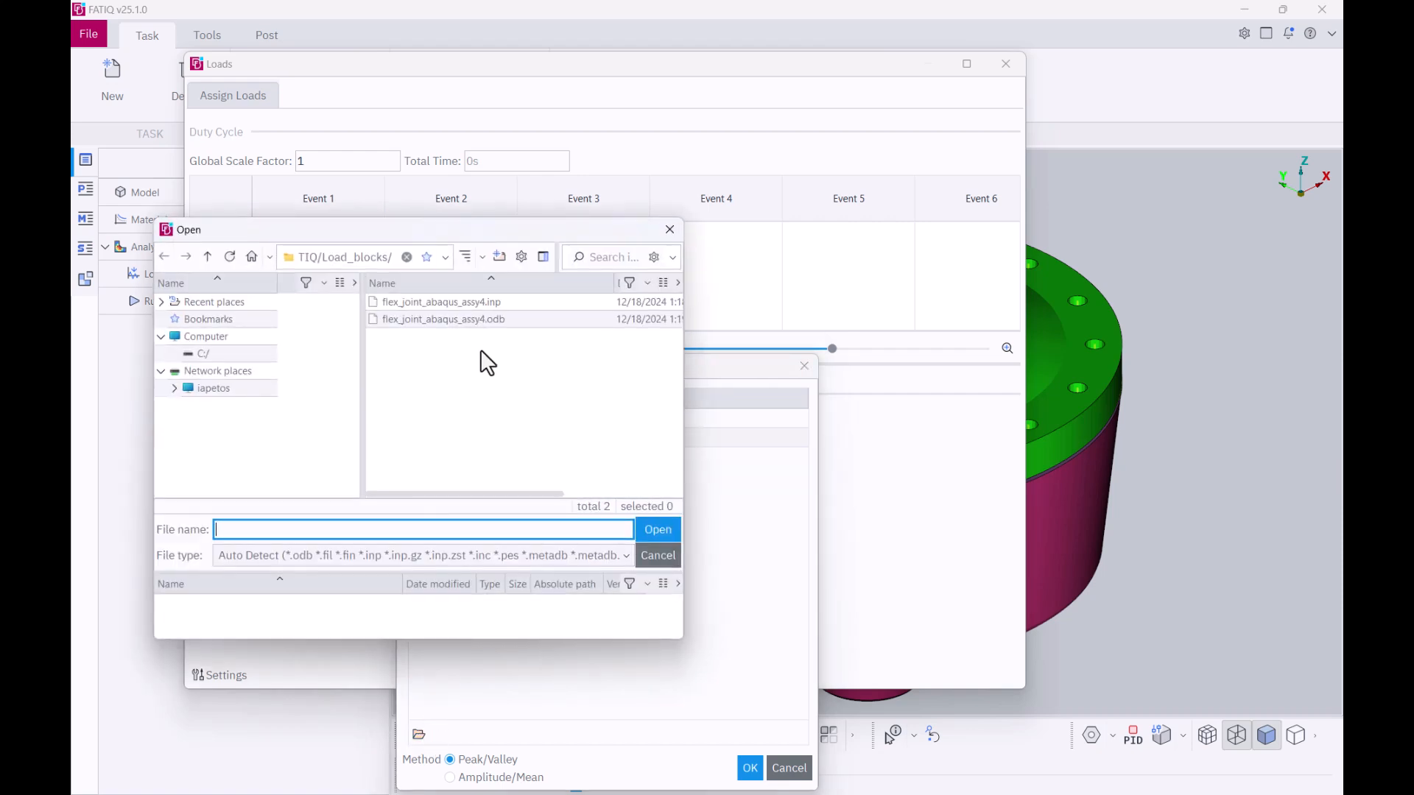
click(494, 323)
click(645, 529)
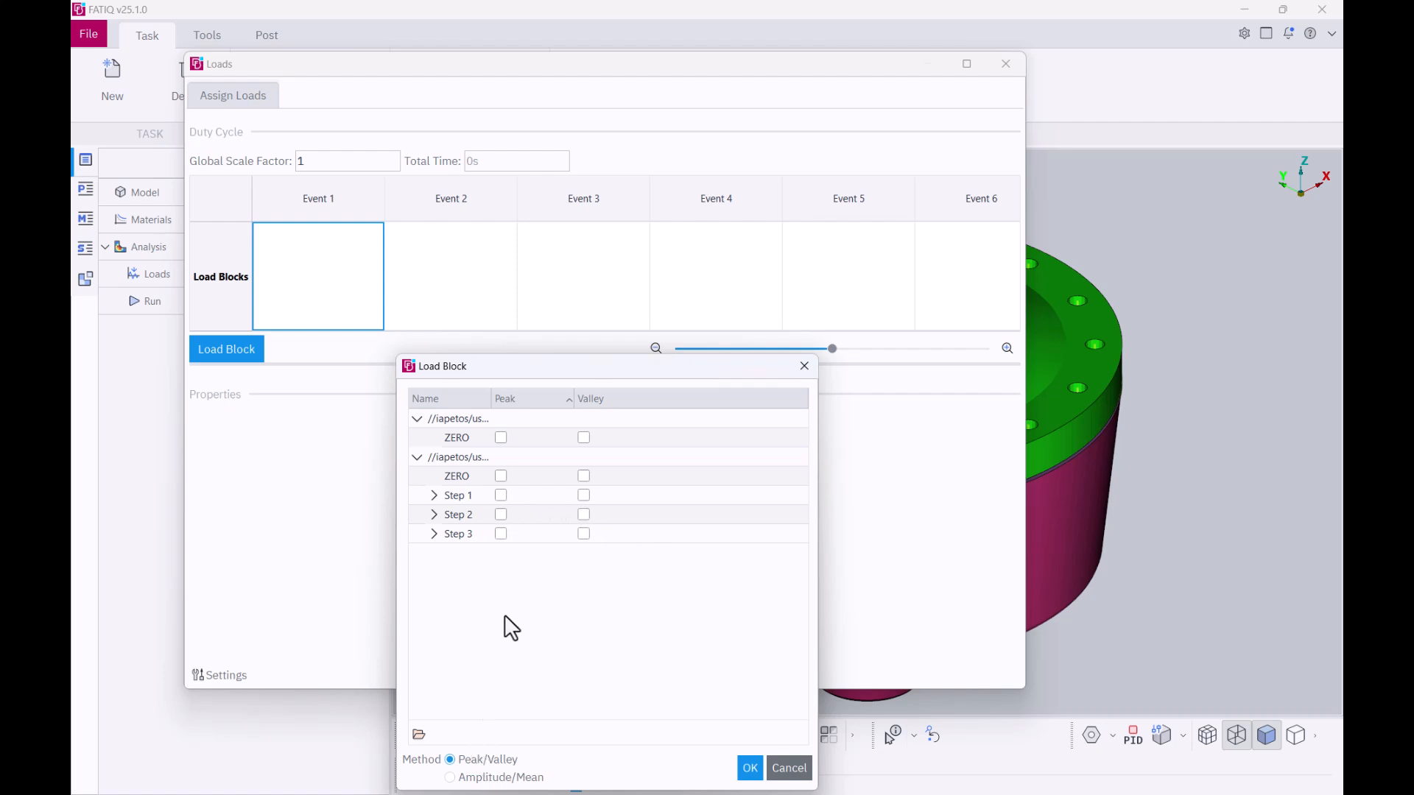
Define the Event 1 load block with Step 1 as peak, Step 2 as valley and 10000 repeats.
click(501, 495)
click(584, 515)
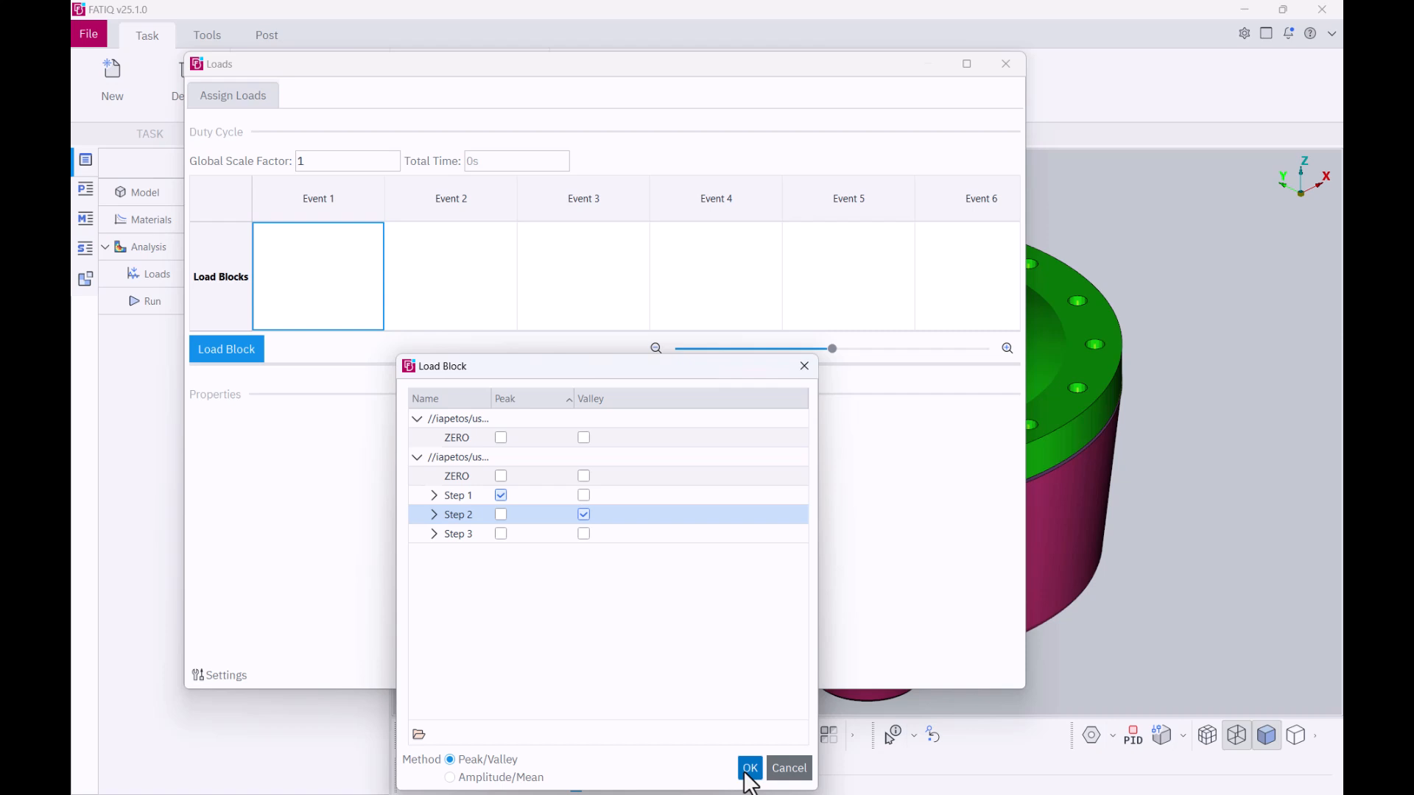
click(749, 772)
click(346, 548)
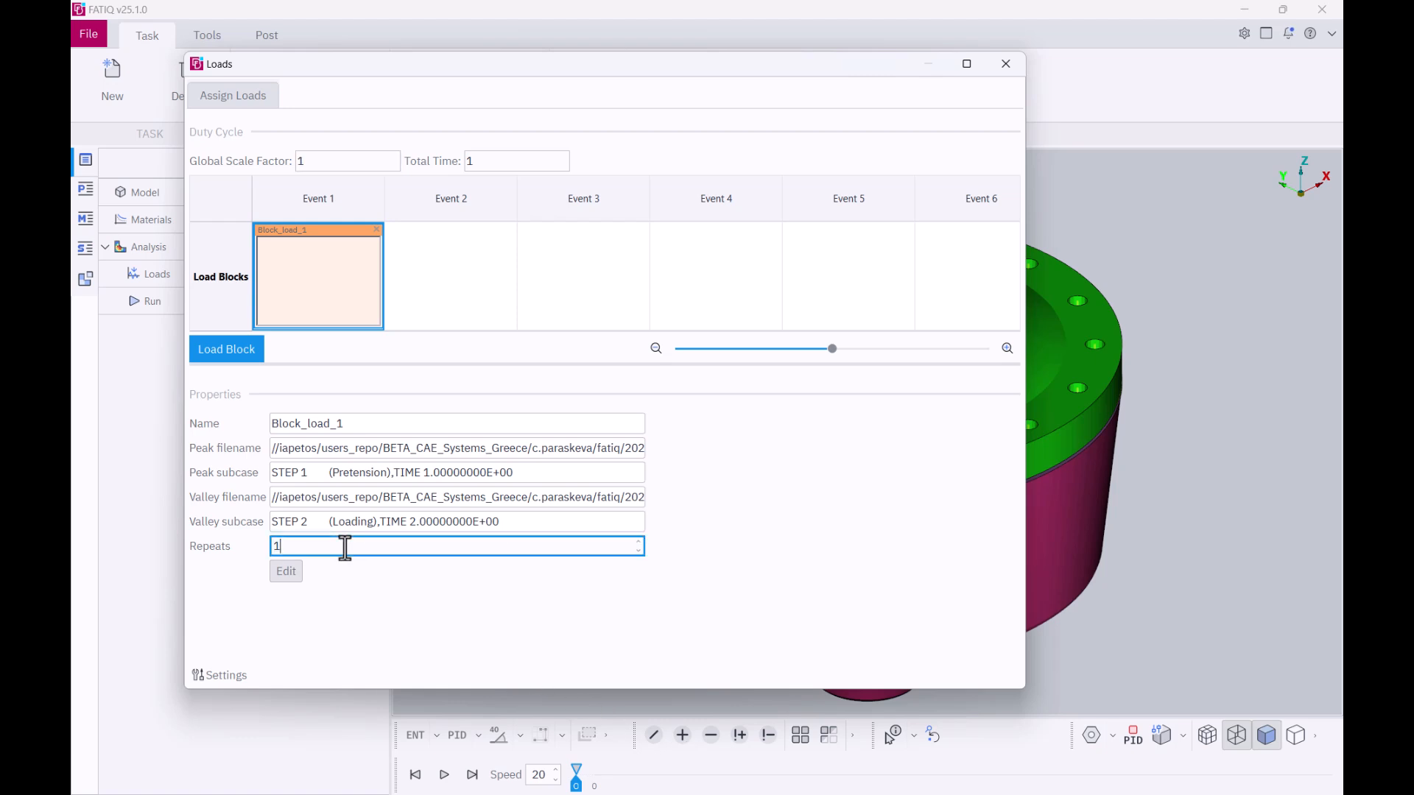
text(0000)
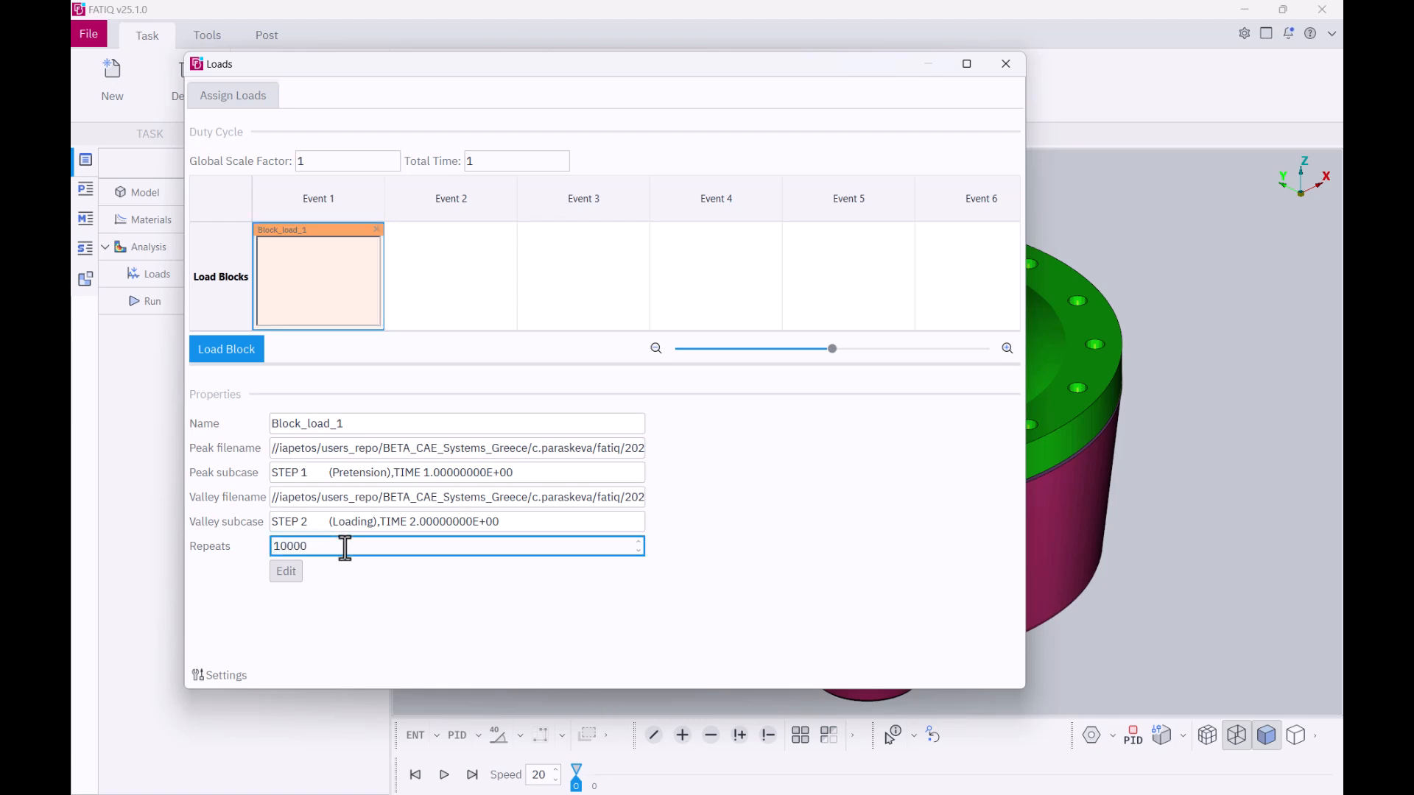
Add a load block to Event 2 with Step 2 as peak, Step 3 as valley and 400 repeats.
click(428, 306)
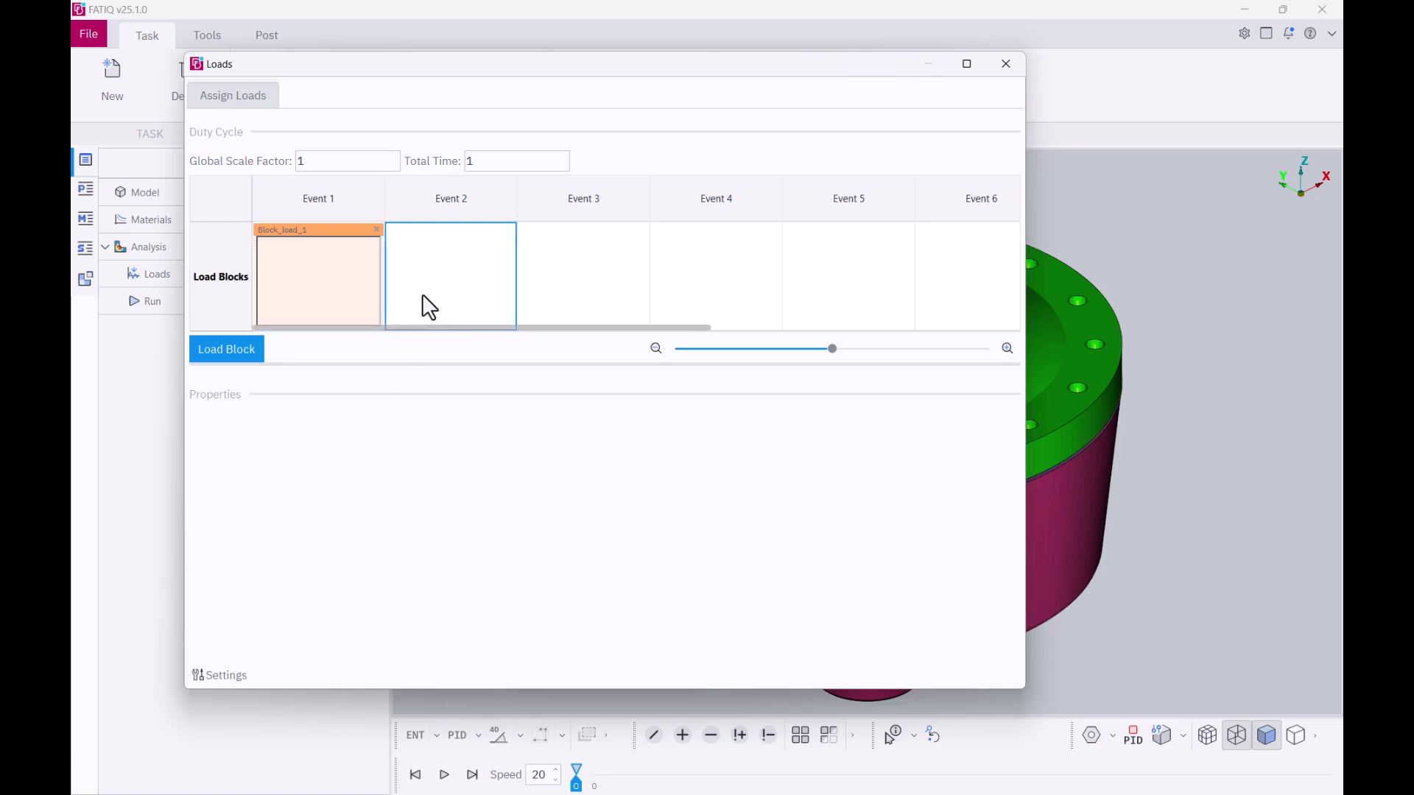
click(259, 348)
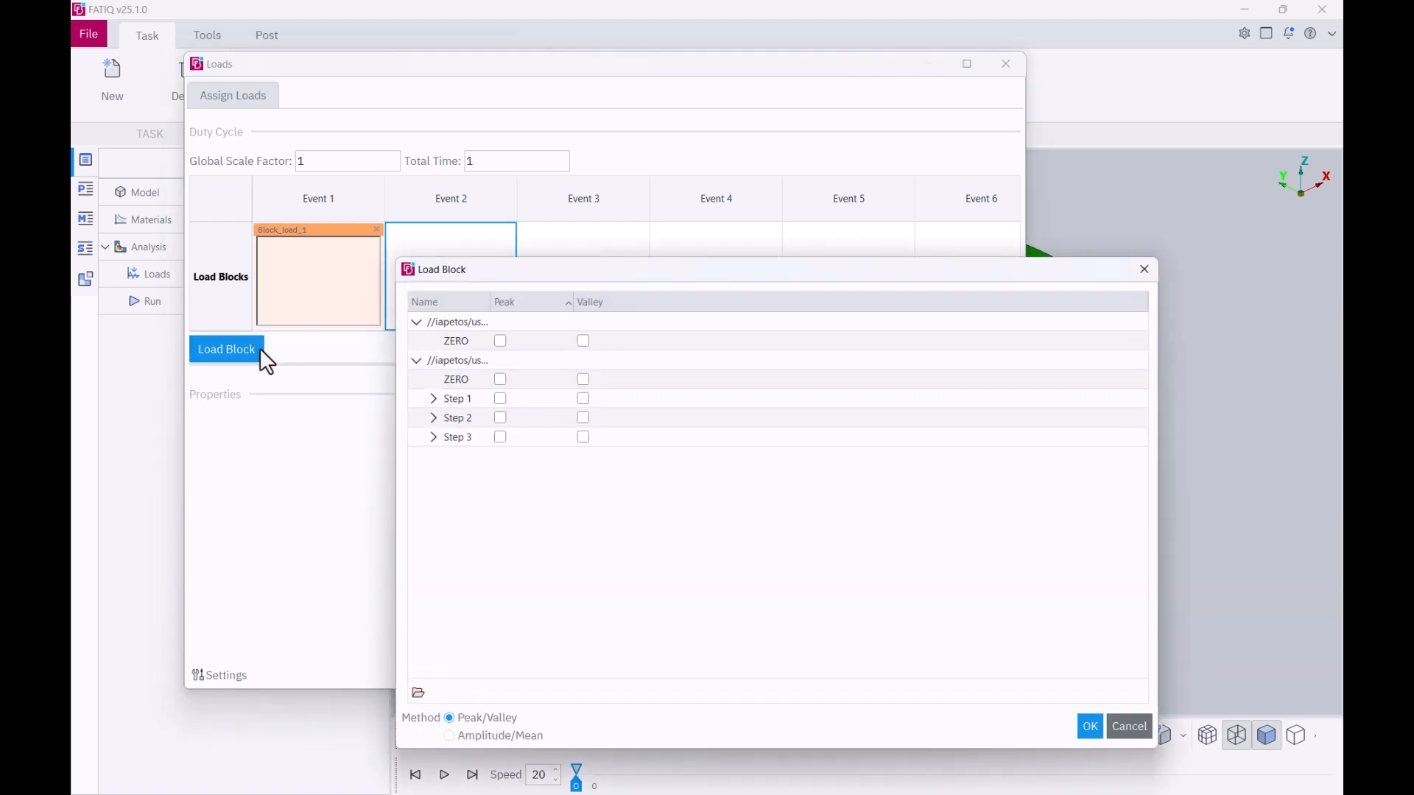
click(500, 419)
click(583, 437)
click(1089, 728)
double_click(521, 553)
text(400)
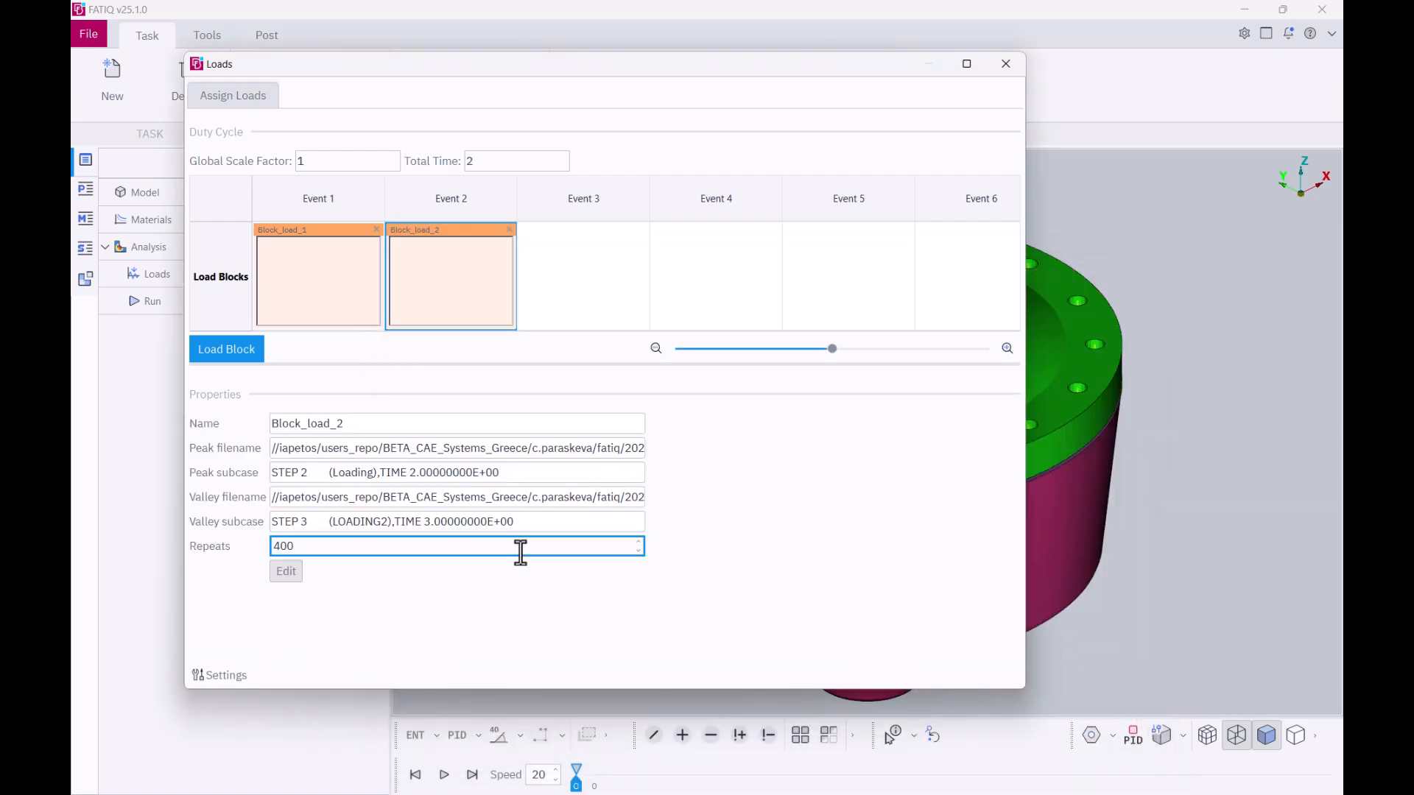
click(499, 268)
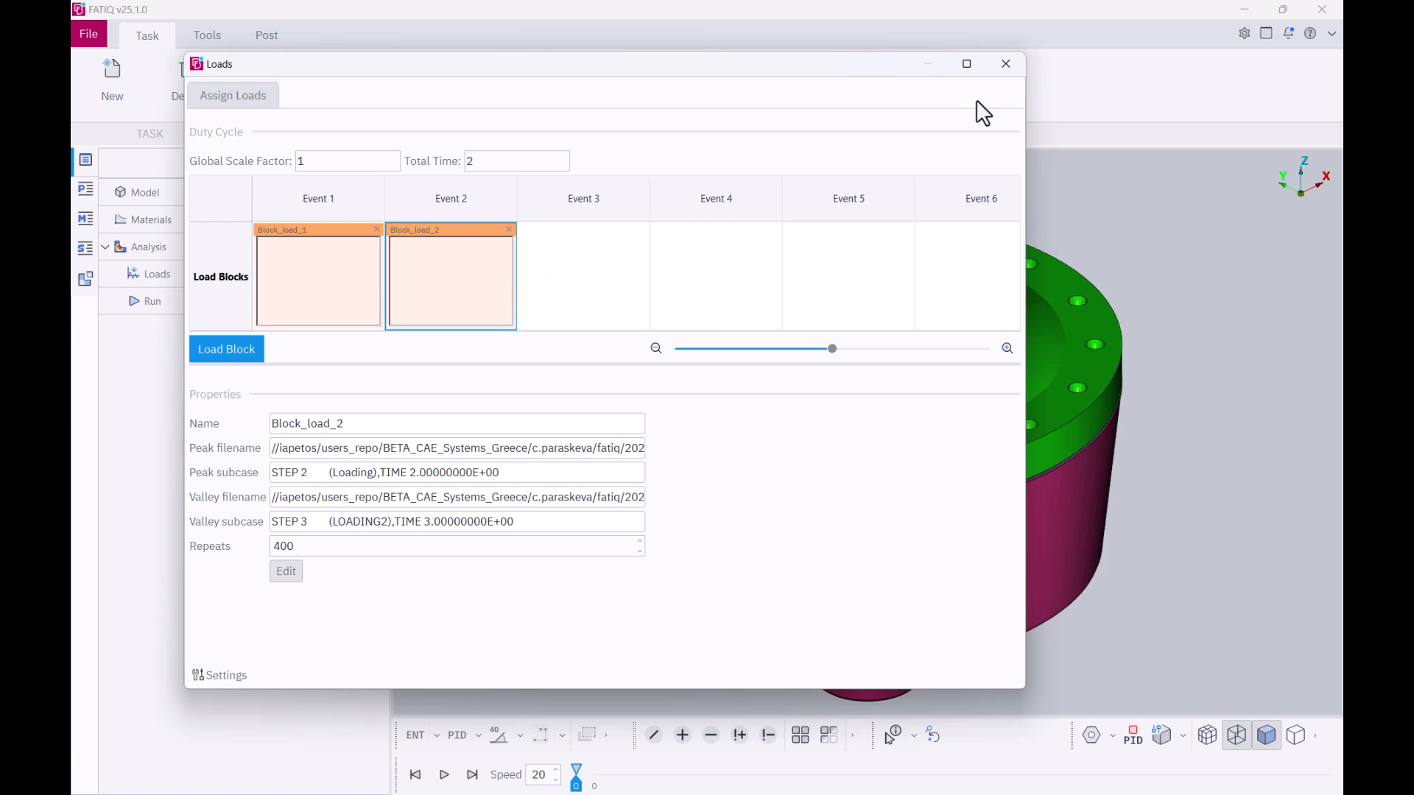
click(1006, 64)
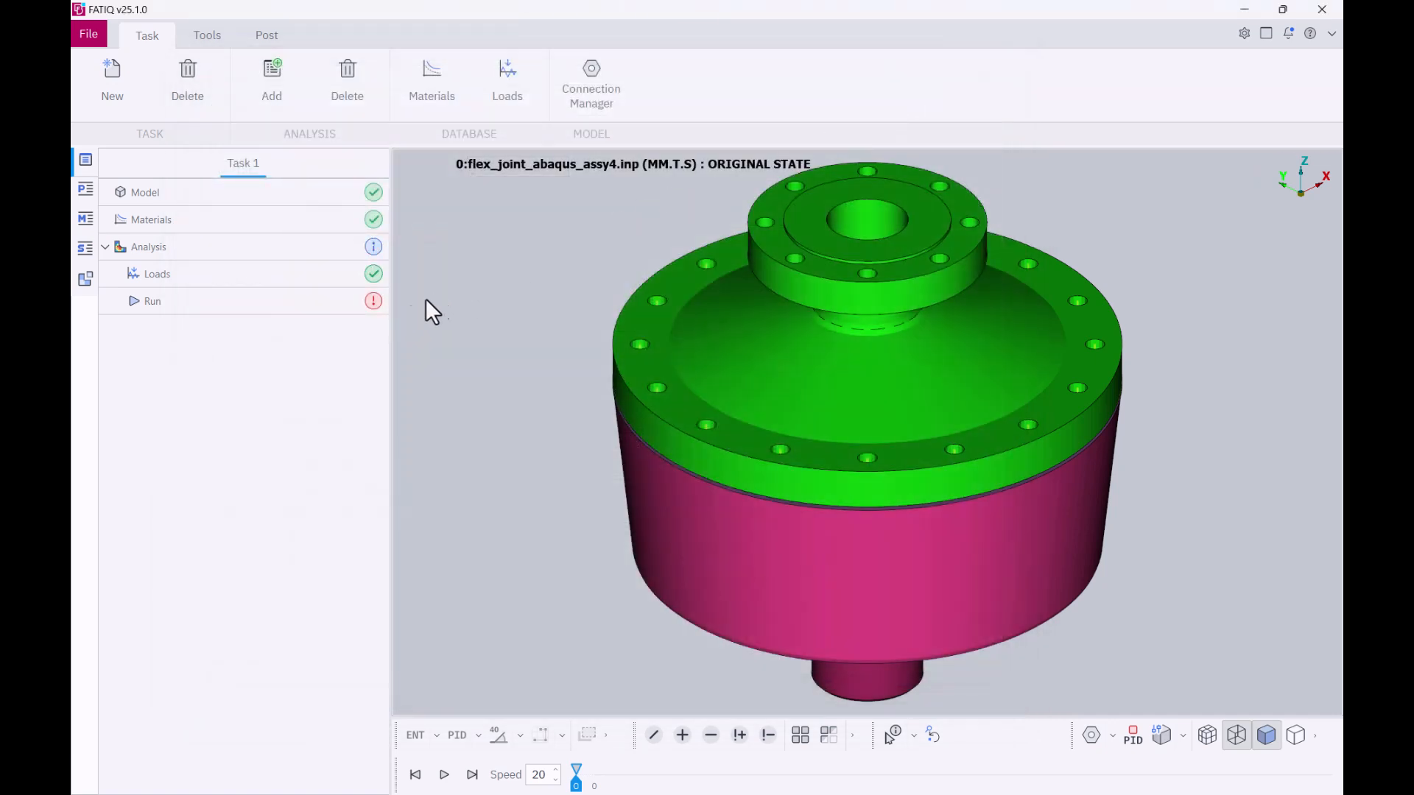
Run the fatigue analysis for all entities.
click(369, 308)
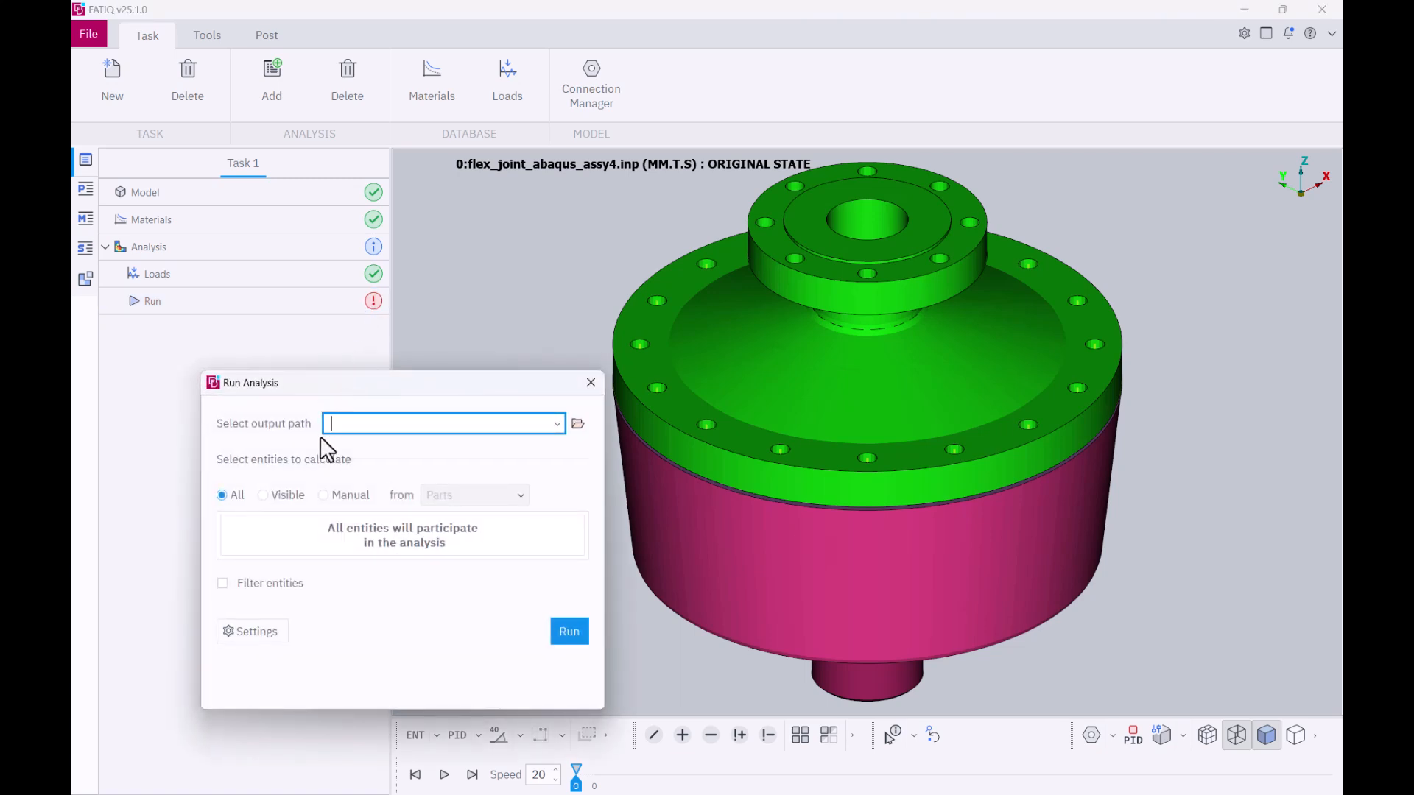
click(563, 641)
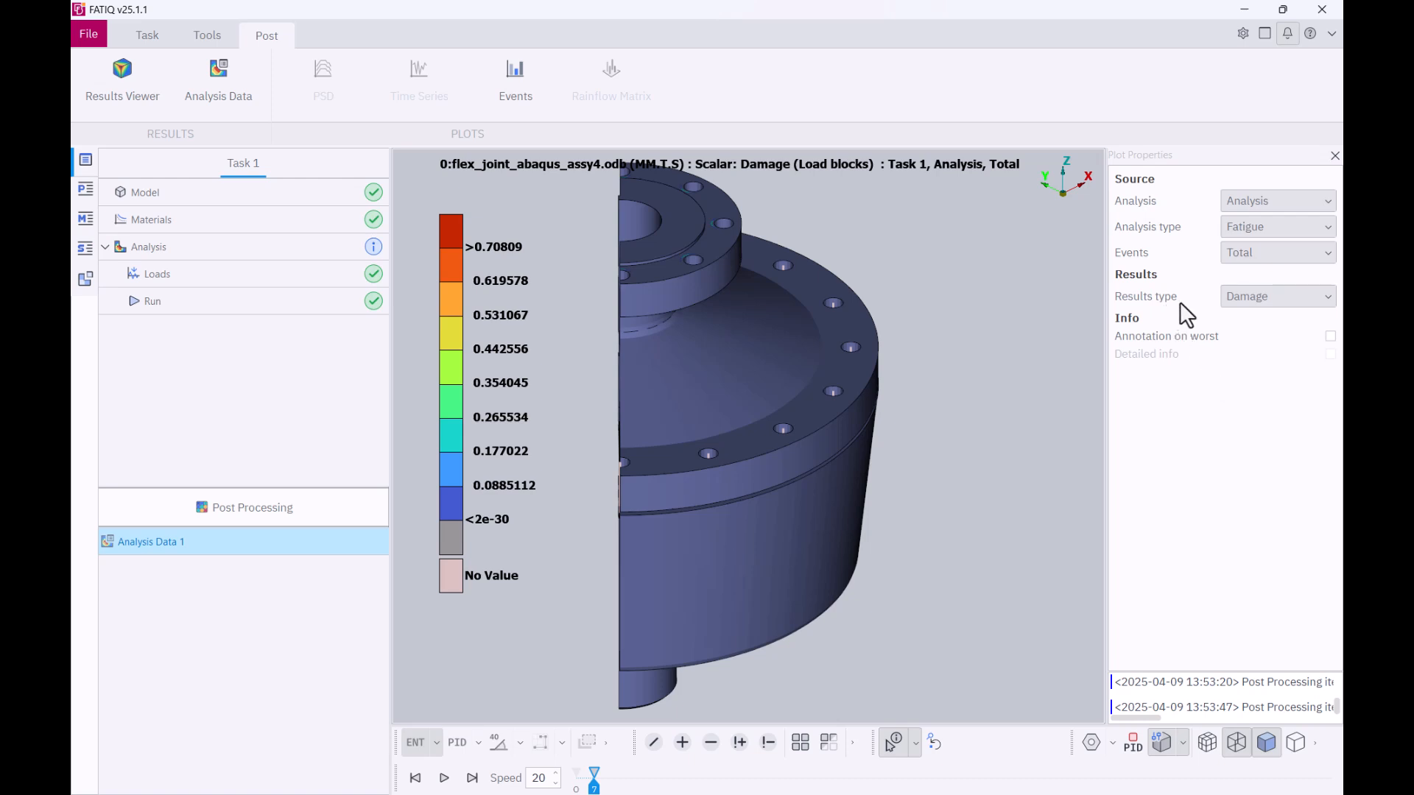
Turn on the worst-location annotation for the damage results, briefly show its detailed info, and inspect the annotated element.
click(1292, 303)
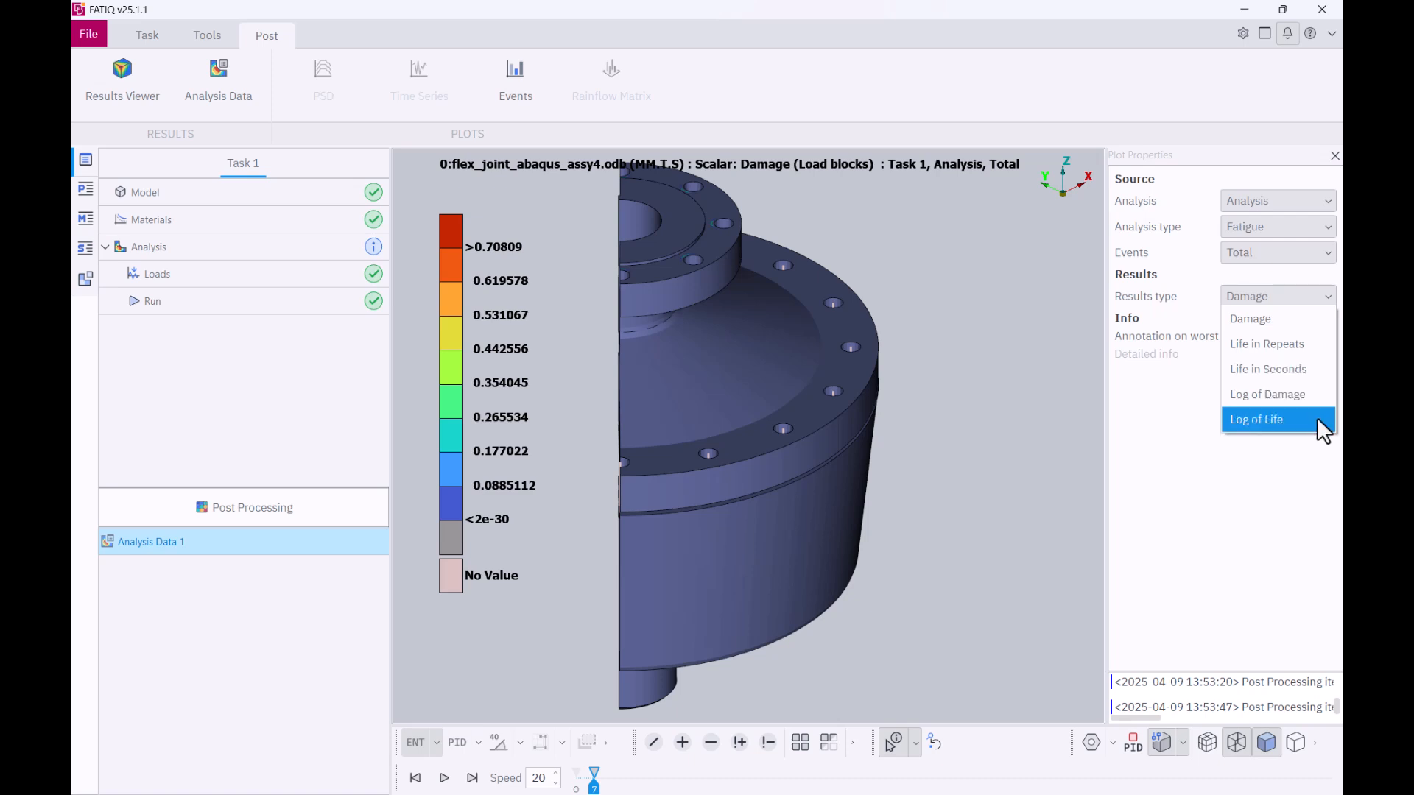
click(1308, 300)
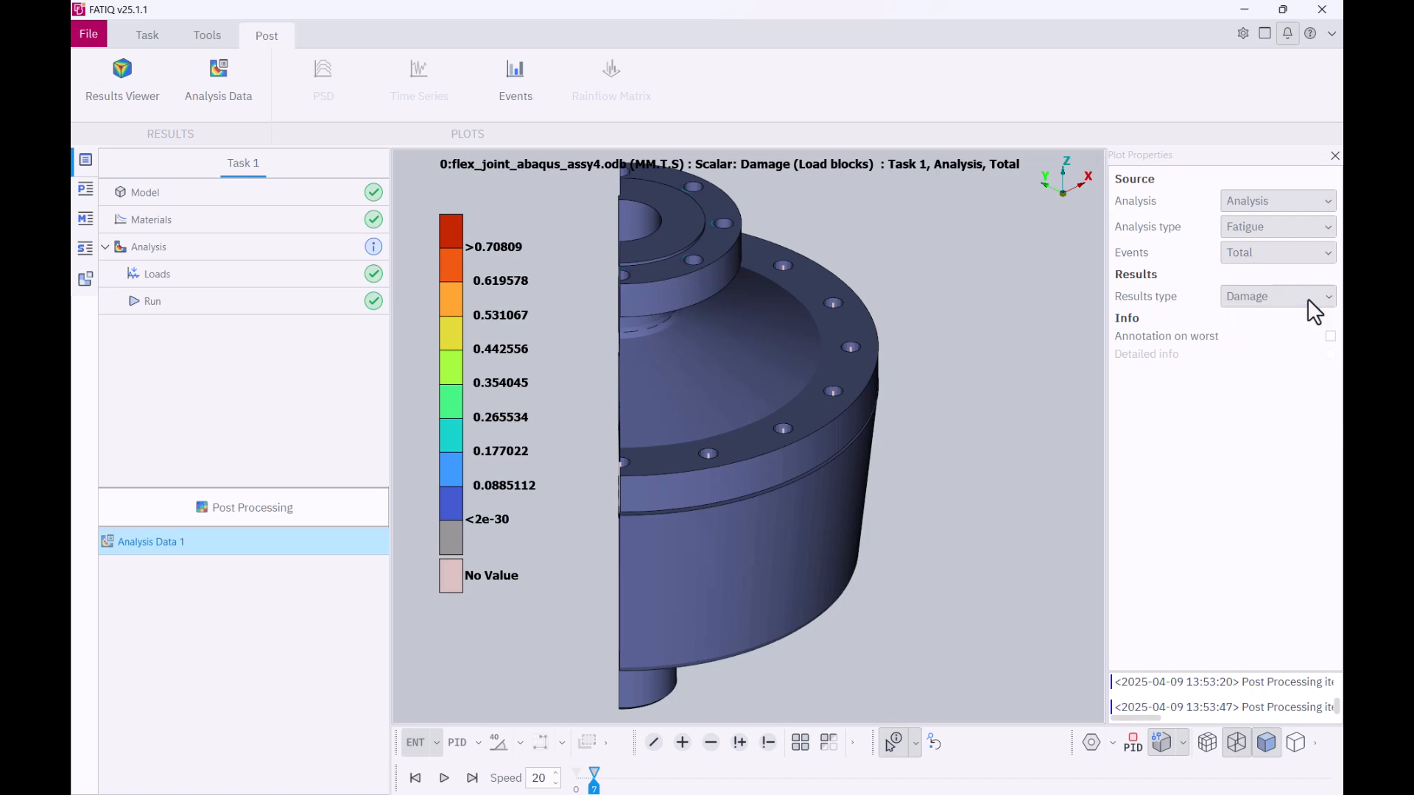
click(1331, 338)
click(1331, 354)
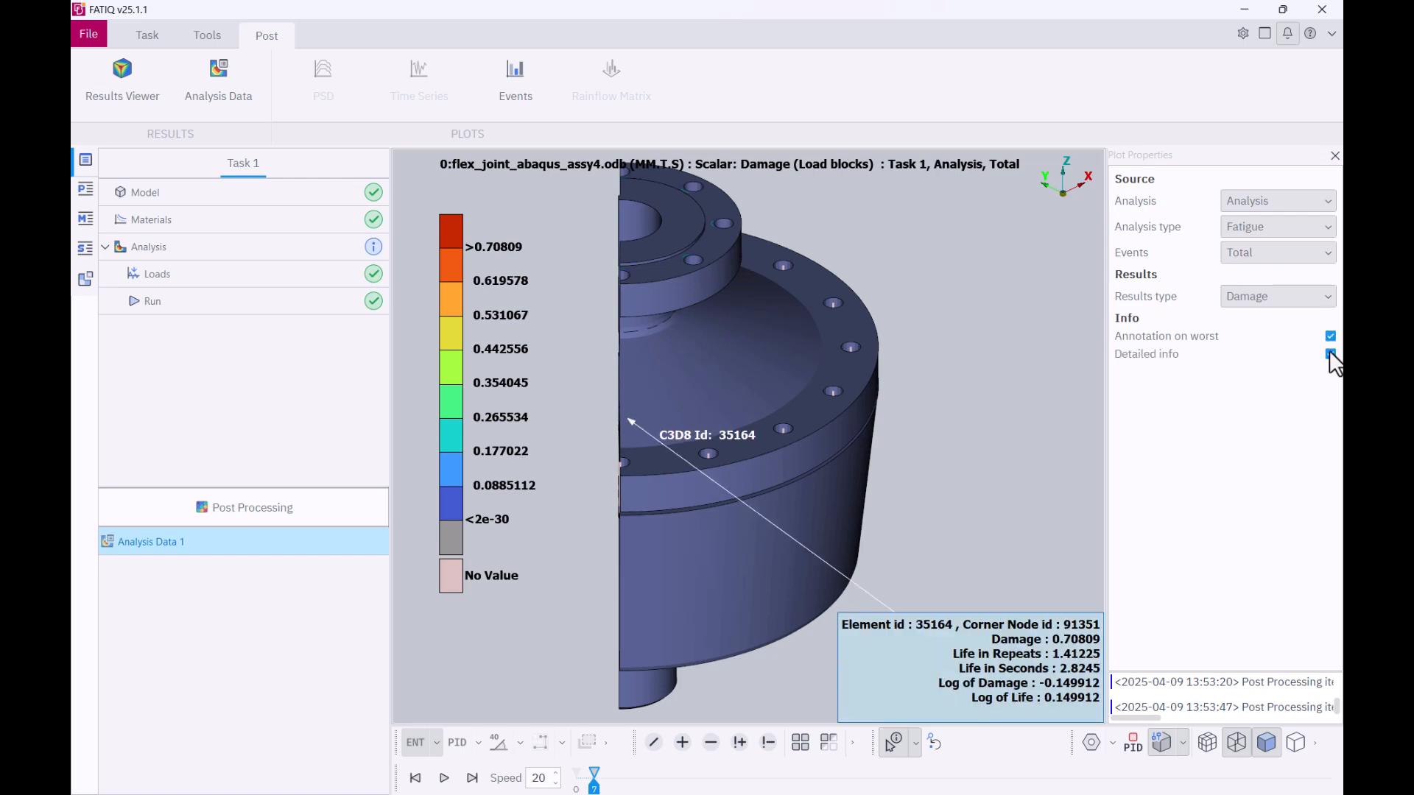
click(1330, 353)
drag(614, 380, 790, 313)
drag(611, 405, 867, 338)
scroll(784, 396, up, 10)
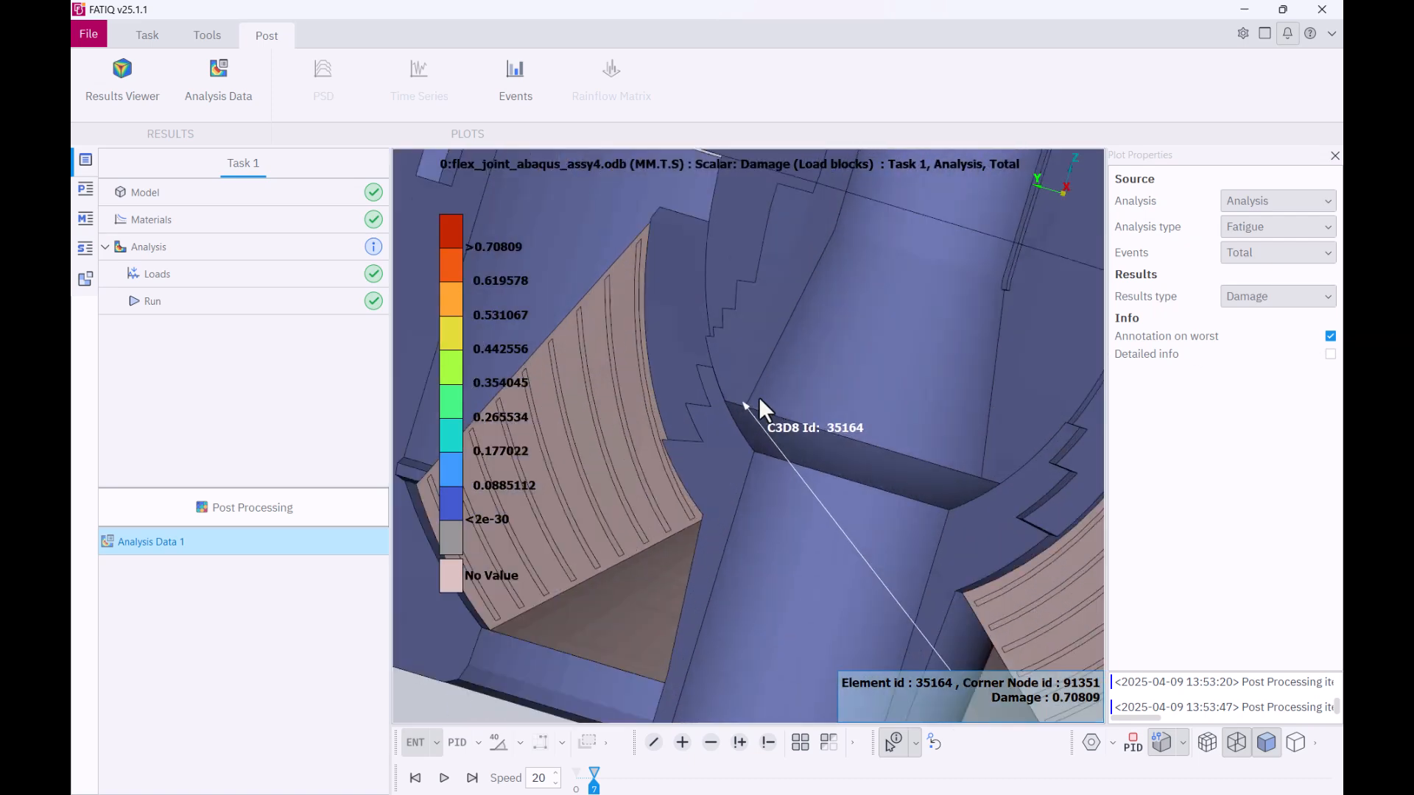
mouse_move(739, 431)
mouse_down()
mouse_move(751, 341)
mouse_move(723, 508)
mouse_move(668, 378)
mouse_up()
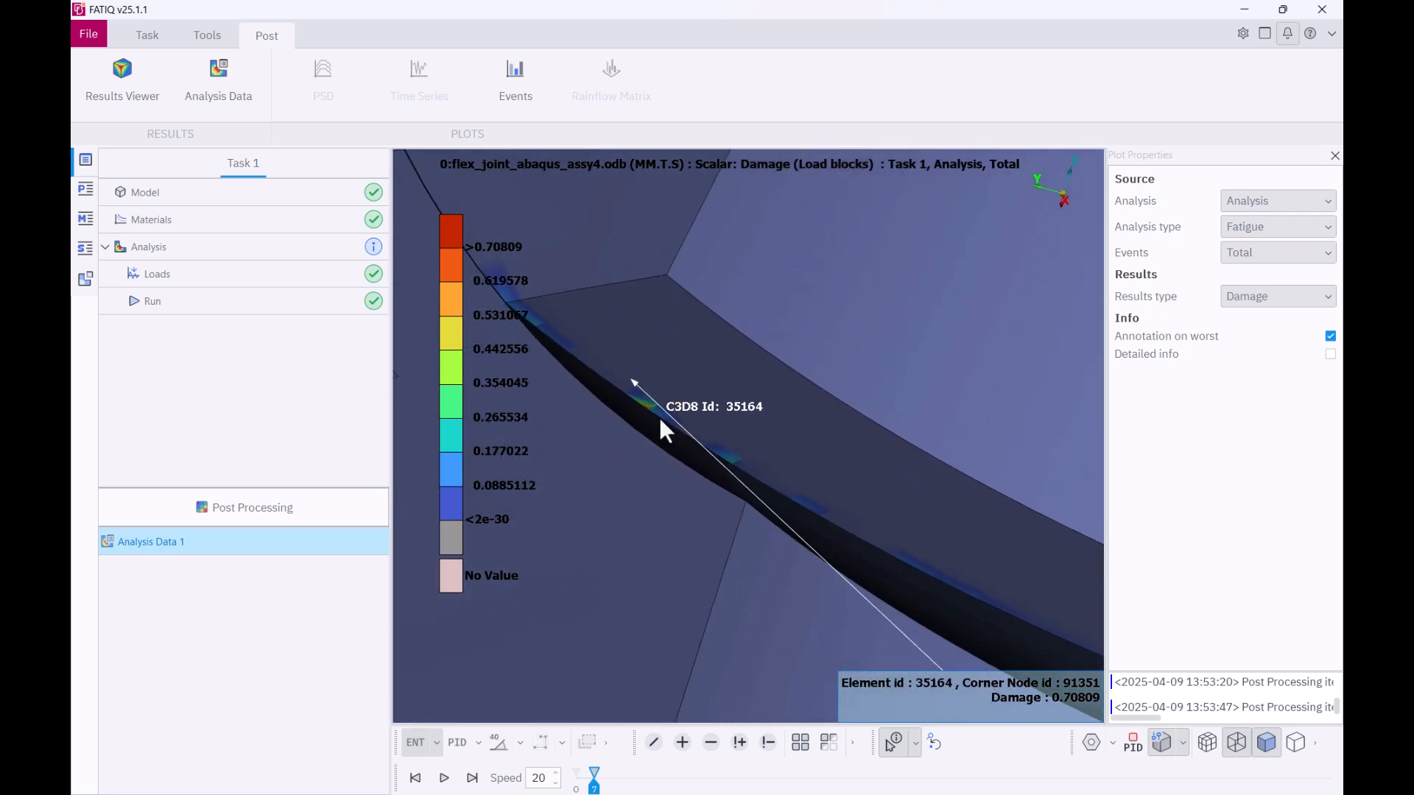
Create an Events plot of damage and set its elements to Worst per event.
click(511, 105)
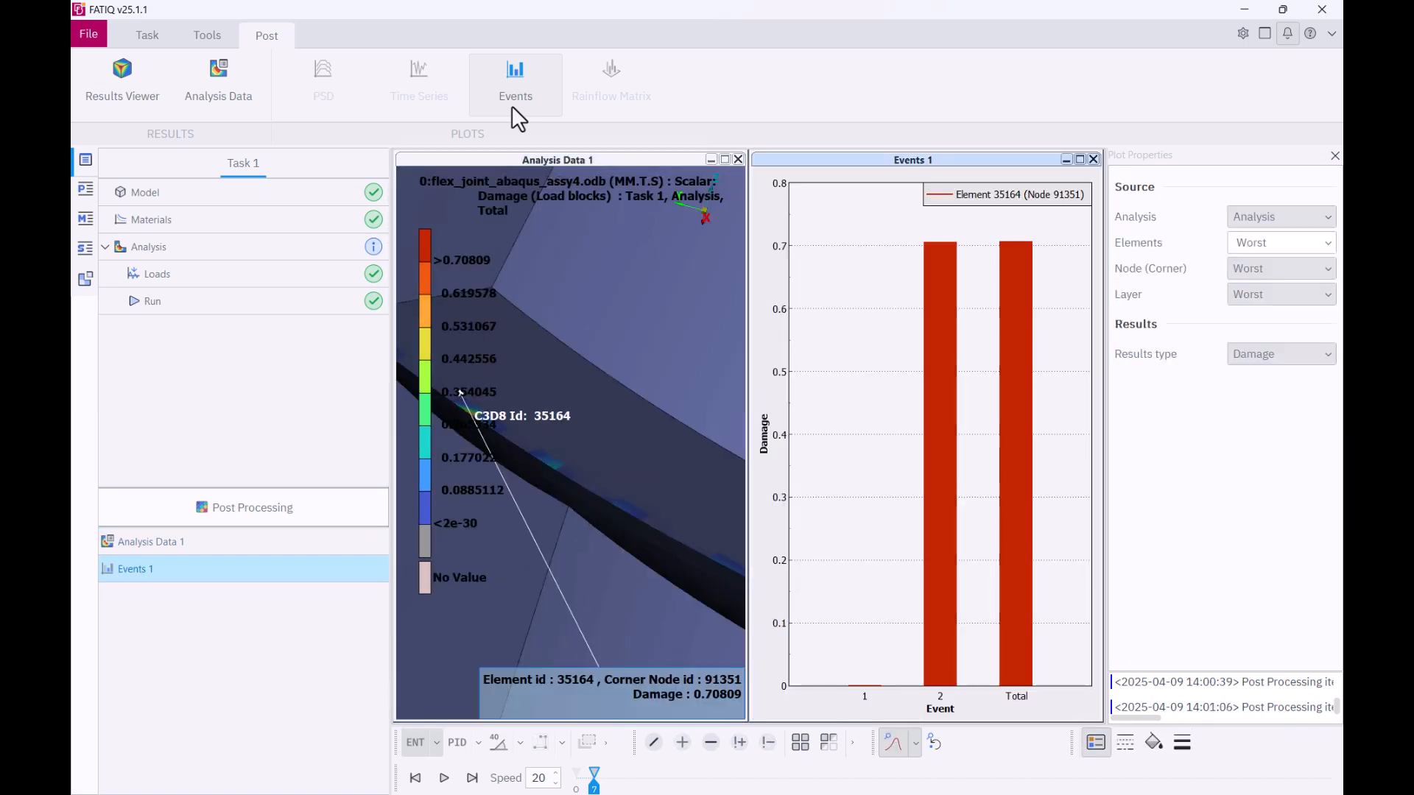
click(1327, 245)
click(1324, 259)
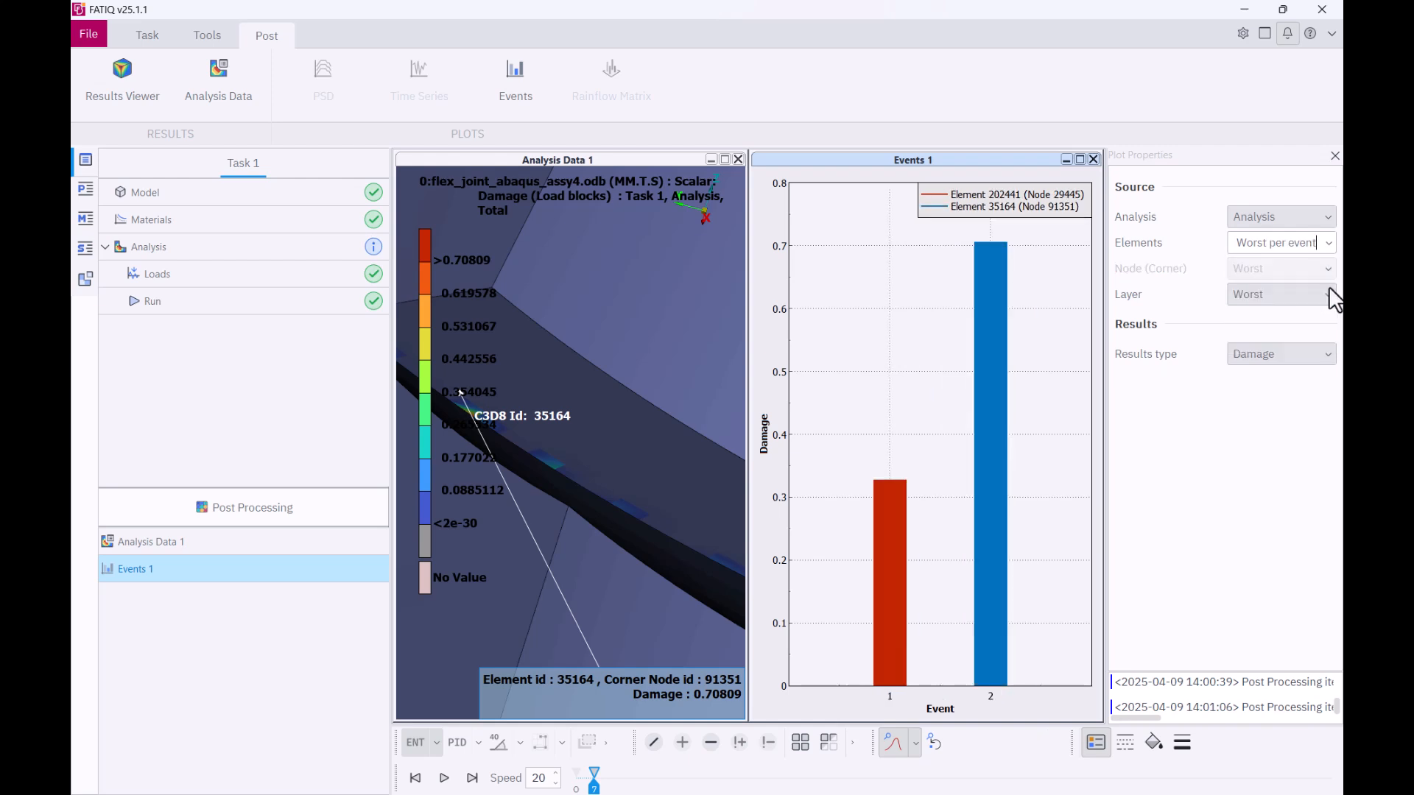